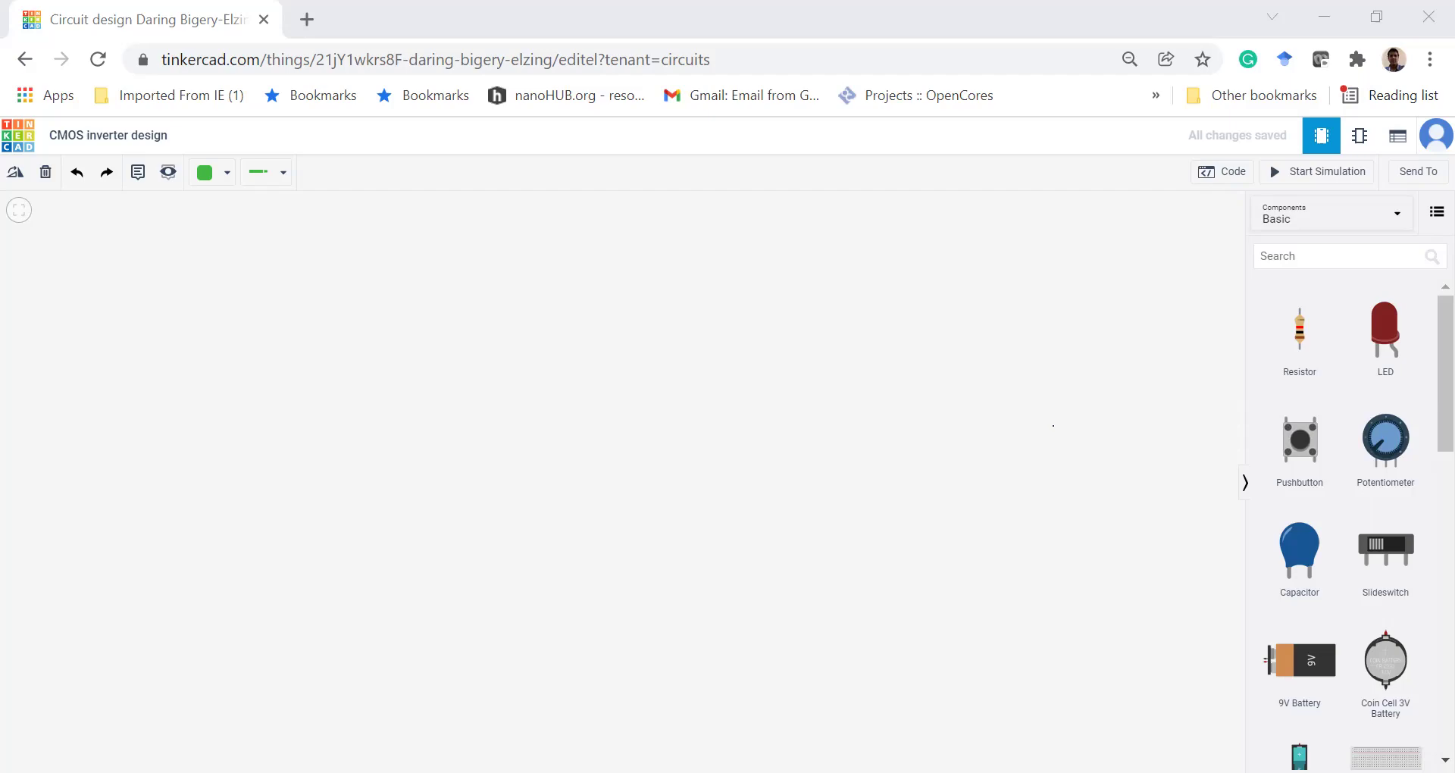
Switch to Windows Journal and highlight both drain labels, both gate labels and the Vin label in yellow on the CMOS inverter sketch
{"action": "key", "text": "alt+Tab"}
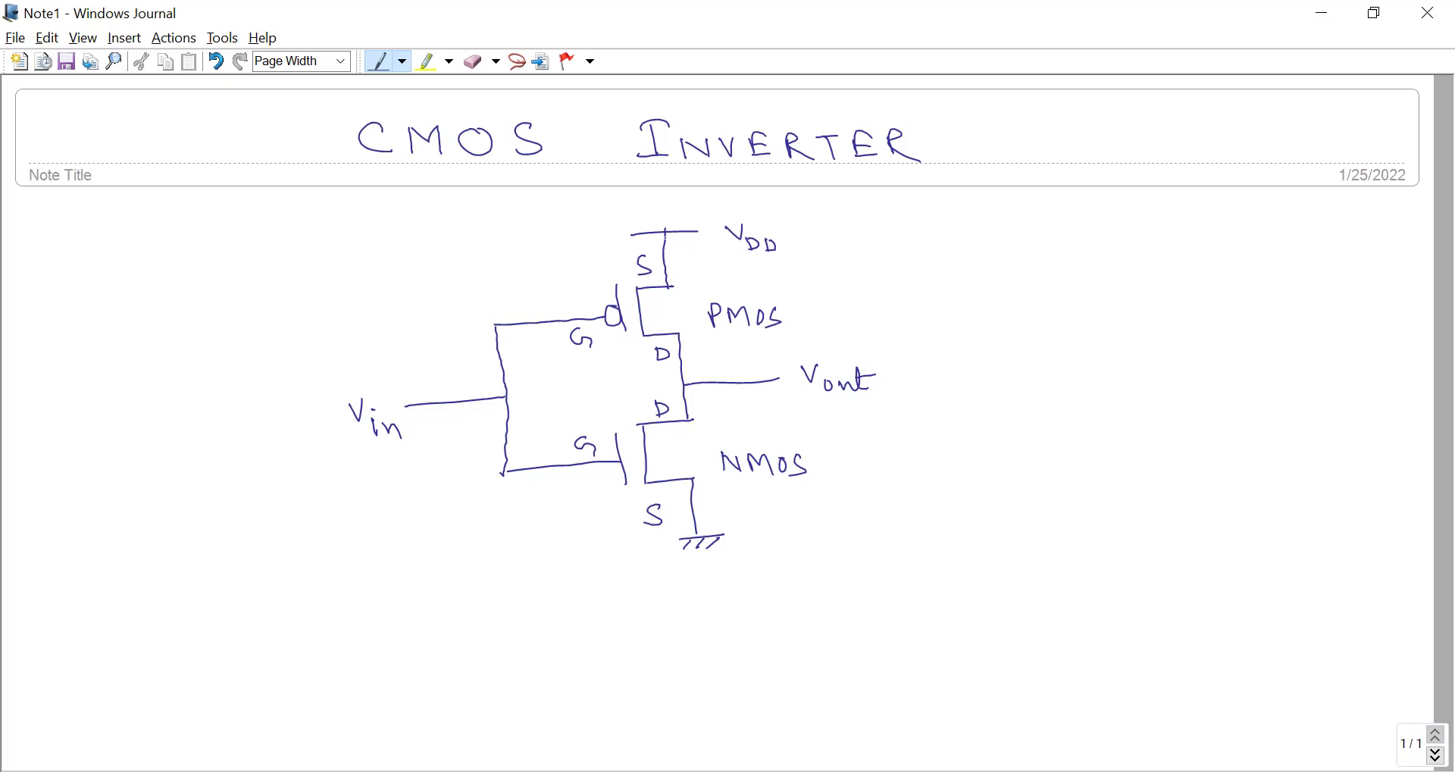
{"action": "left_click", "coordinate": [429, 64]}
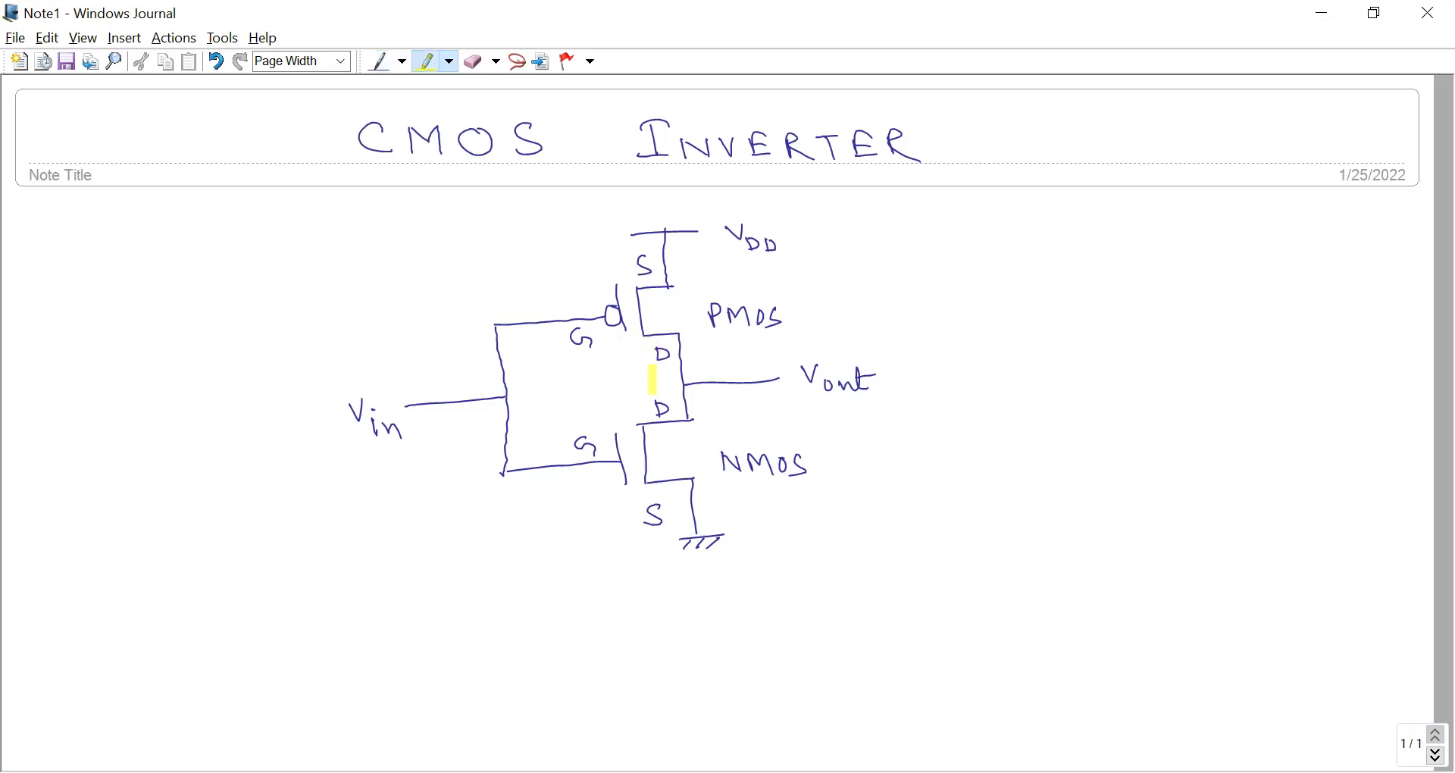
{"action": "left_click_drag", "start_coordinate": [652, 394], "coordinate": [670, 416]}
{"action": "left_click_drag", "start_coordinate": [659, 341], "coordinate": [674, 364]}
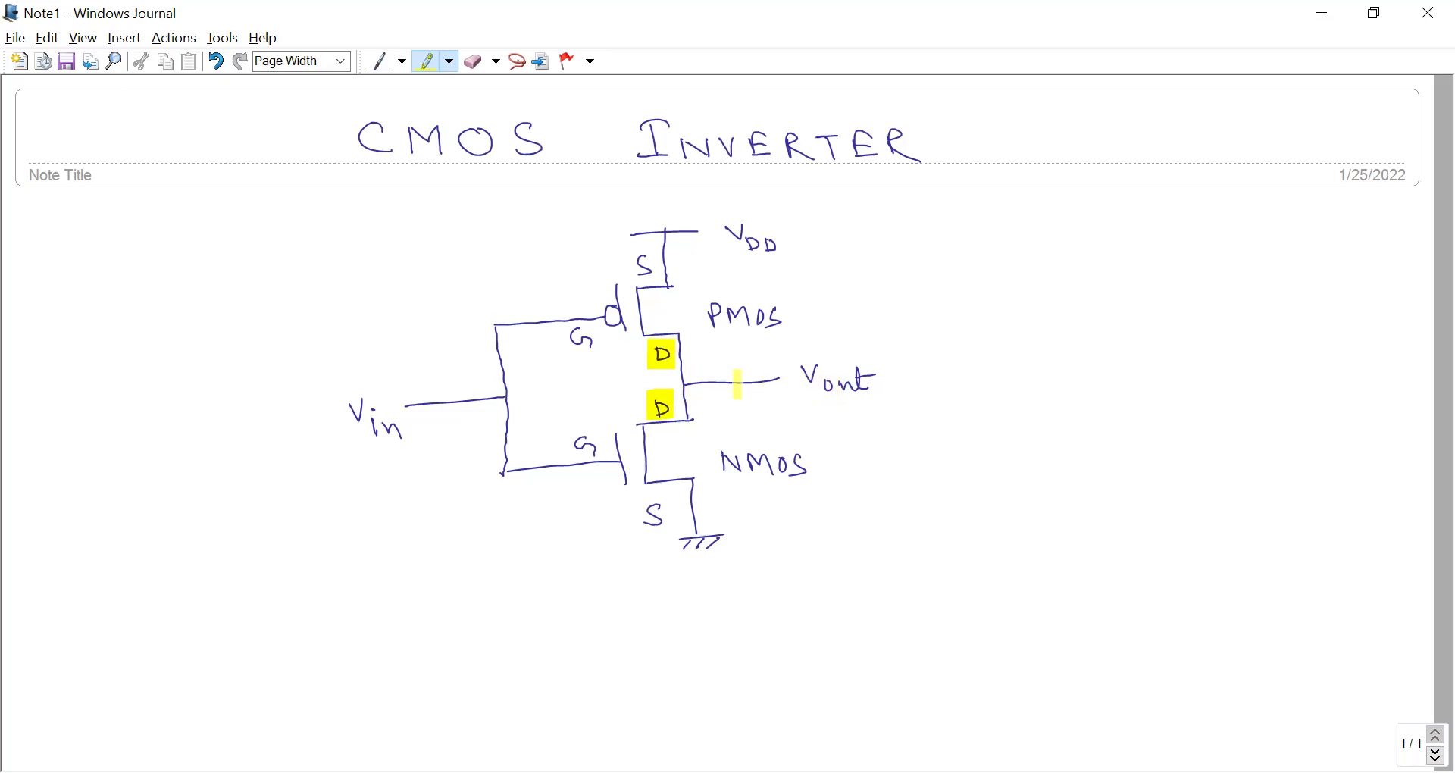
{"action": "left_click_drag", "start_coordinate": [562, 337], "coordinate": [588, 338]}
{"action": "left_click_drag", "start_coordinate": [573, 444], "coordinate": [596, 444]}
{"action": "mouse_move", "coordinate": [343, 414]}
{"action": "left_mouse_down"}
{"action": "mouse_move", "coordinate": [391, 415]}
{"action": "mouse_move", "coordinate": [401, 433]}
{"action": "left_mouse_up"}
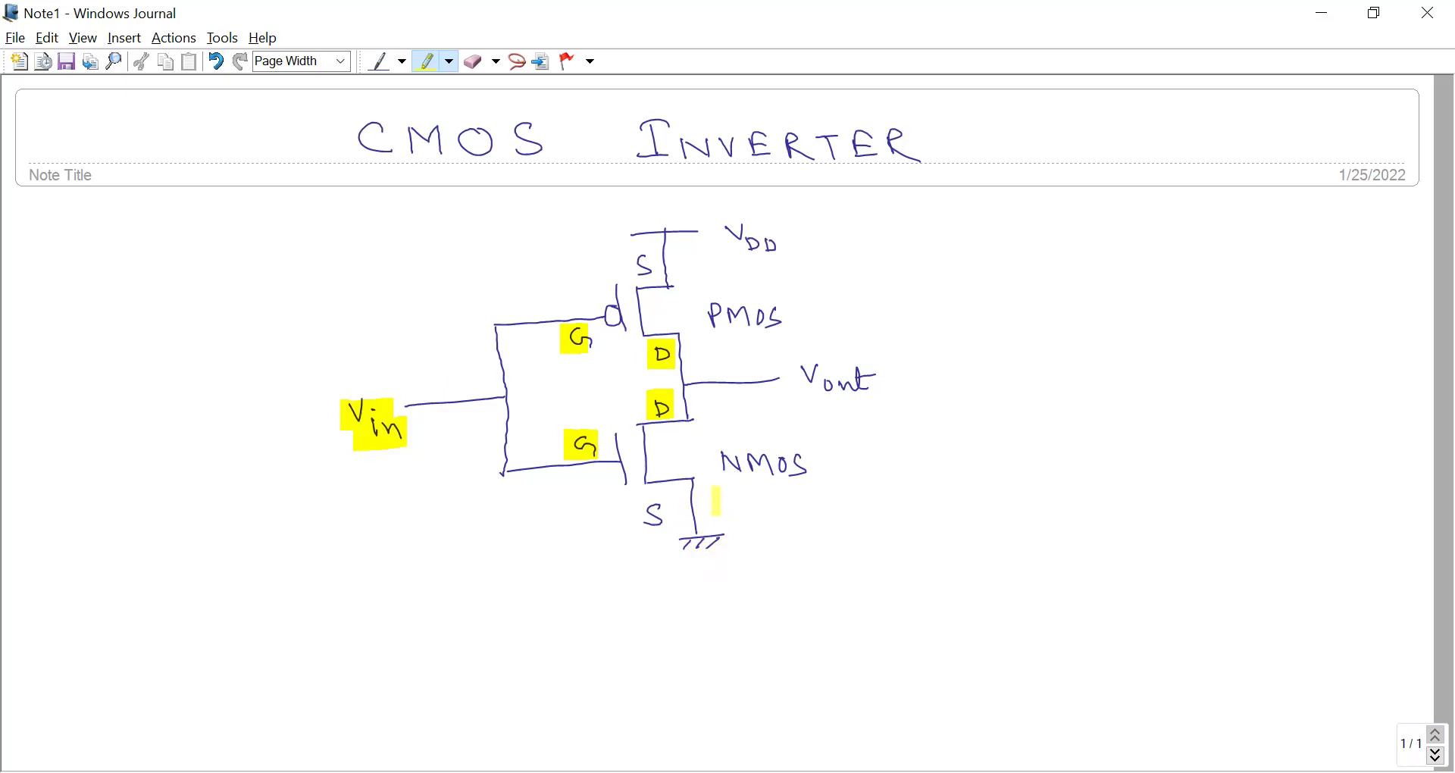
Annotate the inverter sketch with the pen, writing 5V at VDD, 0V and 5V at Vin, and 1 beside Vout
{"action": "left_click", "coordinate": [379, 61]}
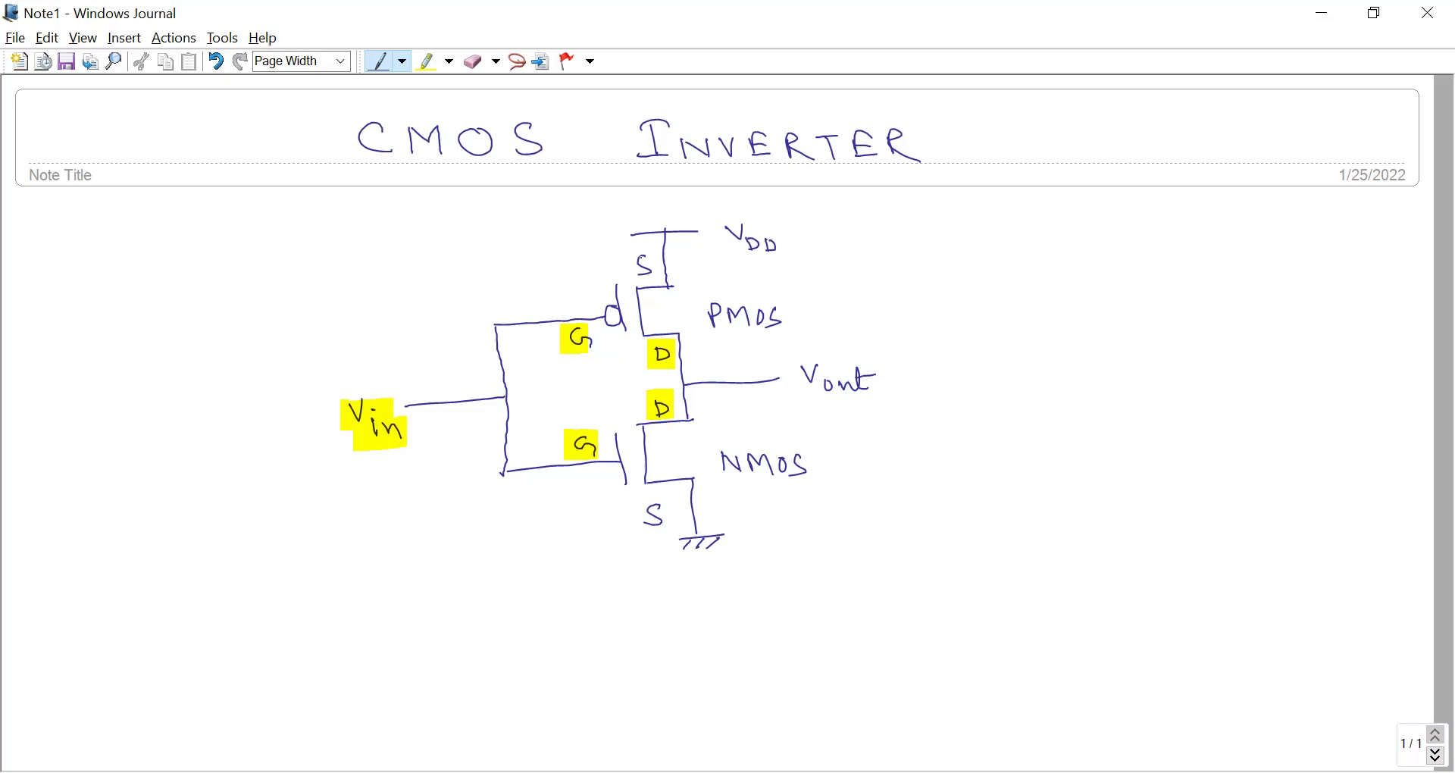
{"action": "mouse_move", "coordinate": [631, 203]}
{"action": "left_mouse_down"}
{"action": "mouse_move", "coordinate": [642, 217]}
{"action": "mouse_move", "coordinate": [627, 226]}
{"action": "left_mouse_up"}
{"action": "left_click_drag", "start_coordinate": [628, 202], "coordinate": [670, 194]}
{"action": "mouse_move", "coordinate": [362, 365]}
{"action": "left_mouse_down"}
{"action": "mouse_move", "coordinate": [359, 376]}
{"action": "mouse_move", "coordinate": [382, 356]}
{"action": "left_mouse_up"}
{"action": "left_click_drag", "start_coordinate": [991, 371], "coordinate": [996, 385]}
{"action": "mouse_move", "coordinate": [359, 382]}
{"action": "left_mouse_down"}
{"action": "mouse_move", "coordinate": [383, 361]}
{"action": "mouse_move", "coordinate": [409, 383]}
{"action": "mouse_move", "coordinate": [417, 370]}
{"action": "left_mouse_up"}
{"action": "left_click_drag", "start_coordinate": [422, 369], "coordinate": [432, 367]}
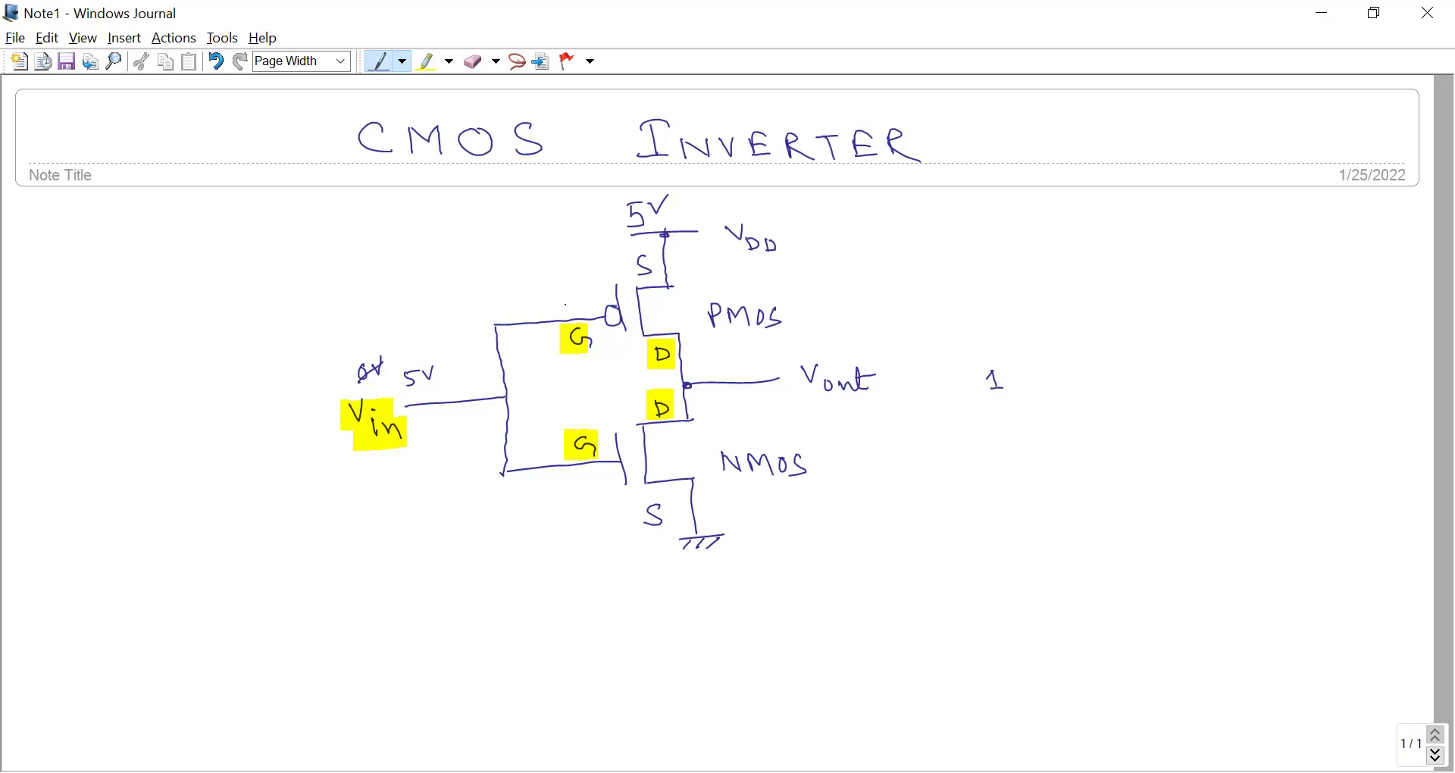
{"action": "left_click_drag", "start_coordinate": [425, 391], "coordinate": [445, 385]}
{"action": "mouse_move", "coordinate": [1000, 369]}
{"action": "left_mouse_down"}
{"action": "mouse_move", "coordinate": [985, 398]}
{"action": "mouse_move", "coordinate": [1027, 378]}
{"action": "left_mouse_up"}
Switch back to Tinkercad and place a small breadboard in the lower middle of the empty workspace
{"action": "key", "text": "alt+Tab"}
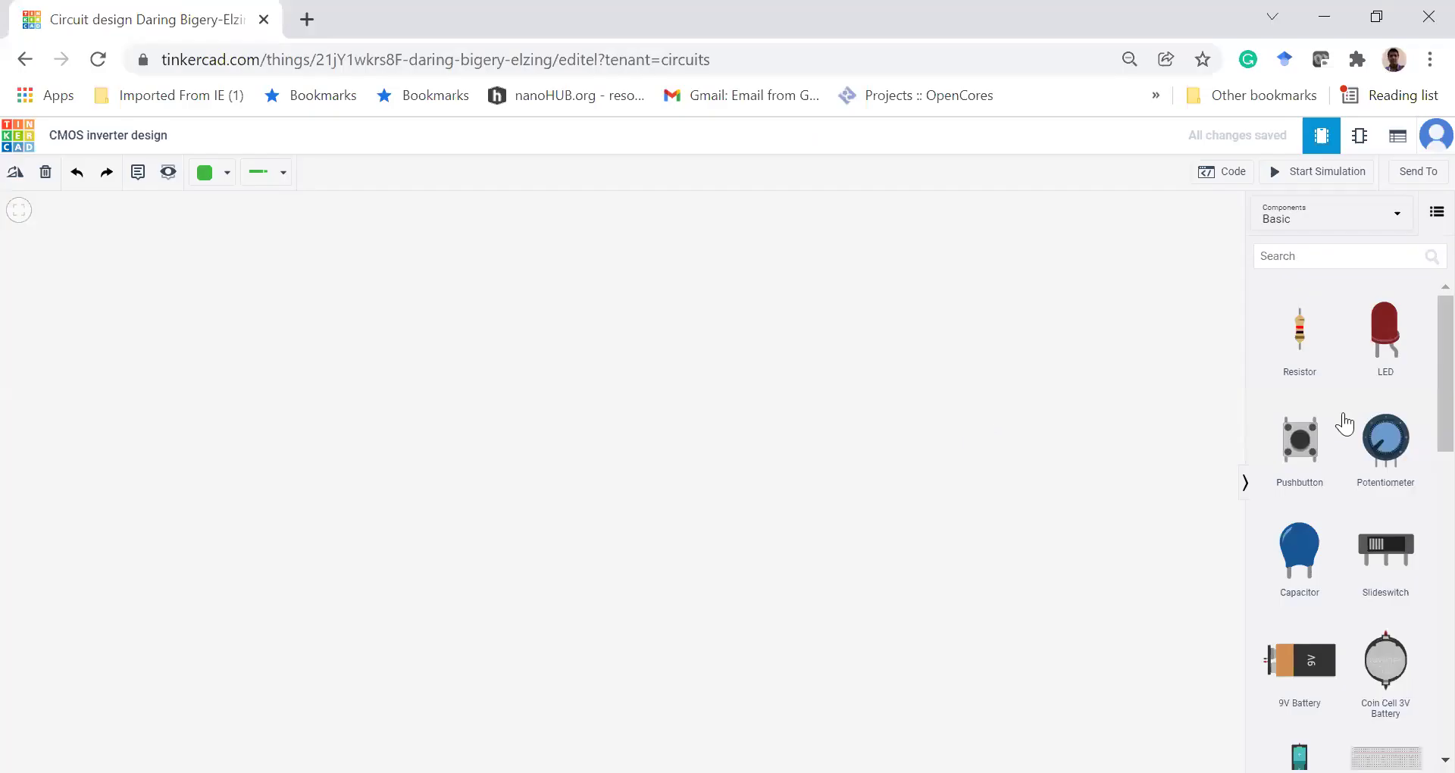
{"action": "scroll", "coordinate": [1364, 561], "scroll_direction": "down", "scroll_amount": 4}
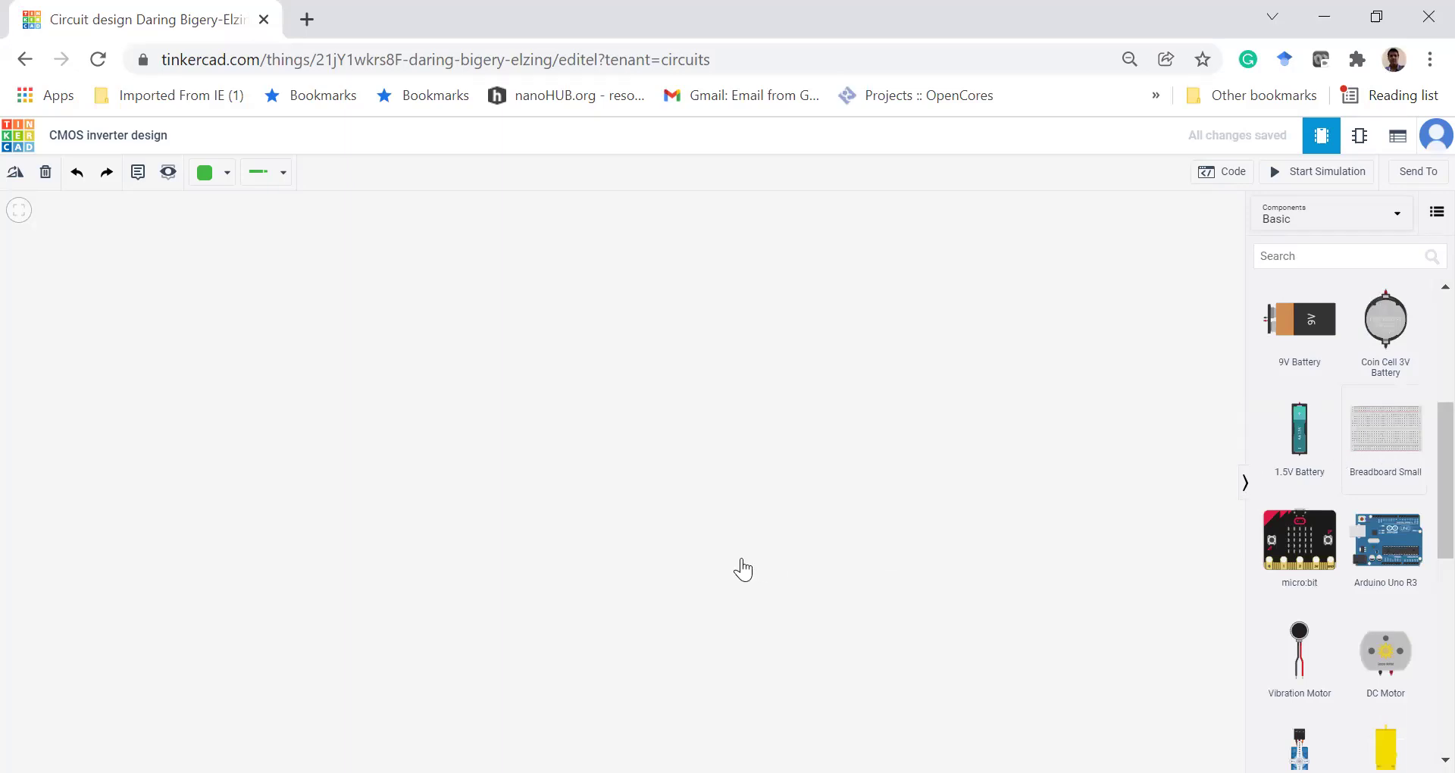
{"action": "left_click_drag", "start_coordinate": [742, 559], "coordinate": [582, 556]}
Place a resistor and two red LEDs near the breadboard's high-numbered columns, one LED on the upper side and one on the lower
{"action": "scroll", "coordinate": [582, 556], "scroll_direction": "down", "scroll_amount": 2}
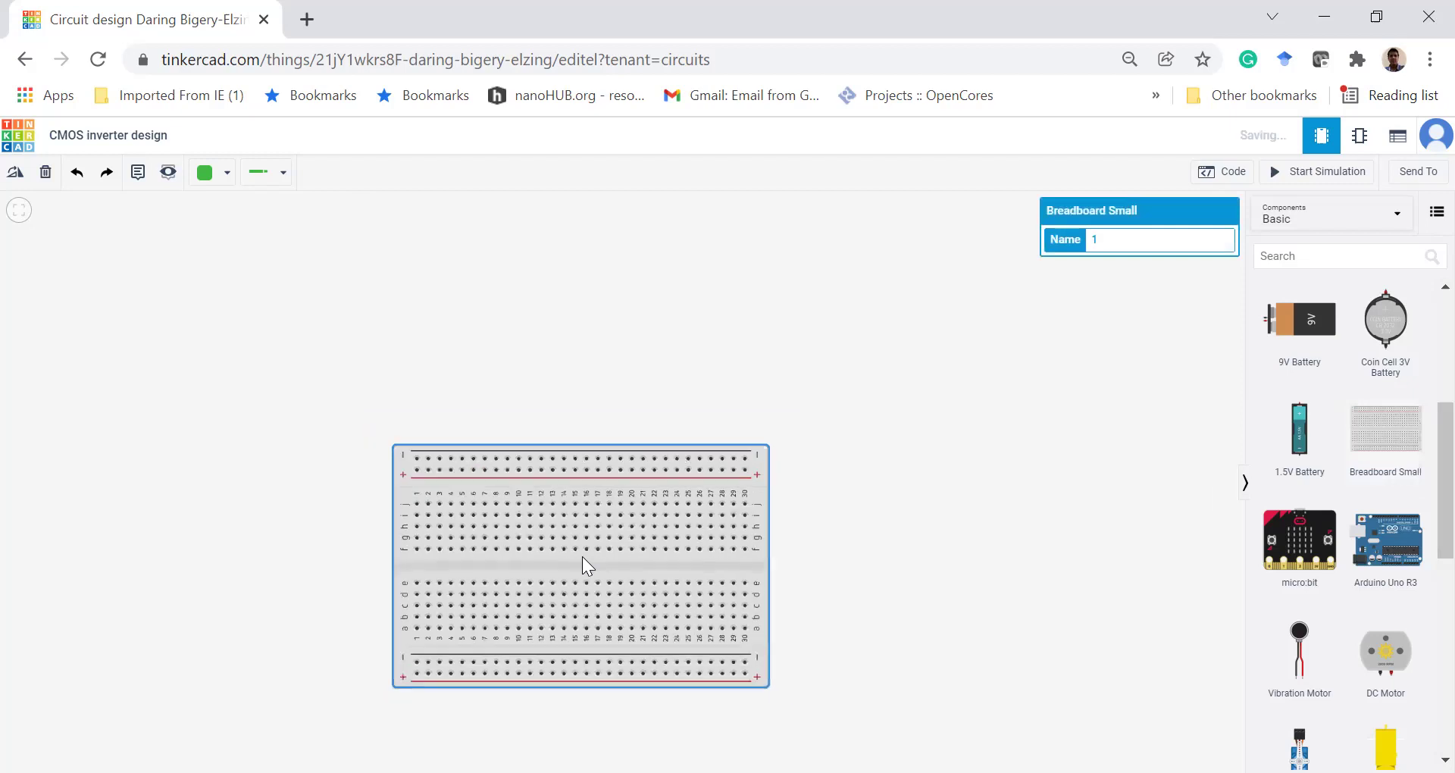
{"action": "scroll", "coordinate": [1273, 578], "scroll_direction": "down", "scroll_amount": 8}
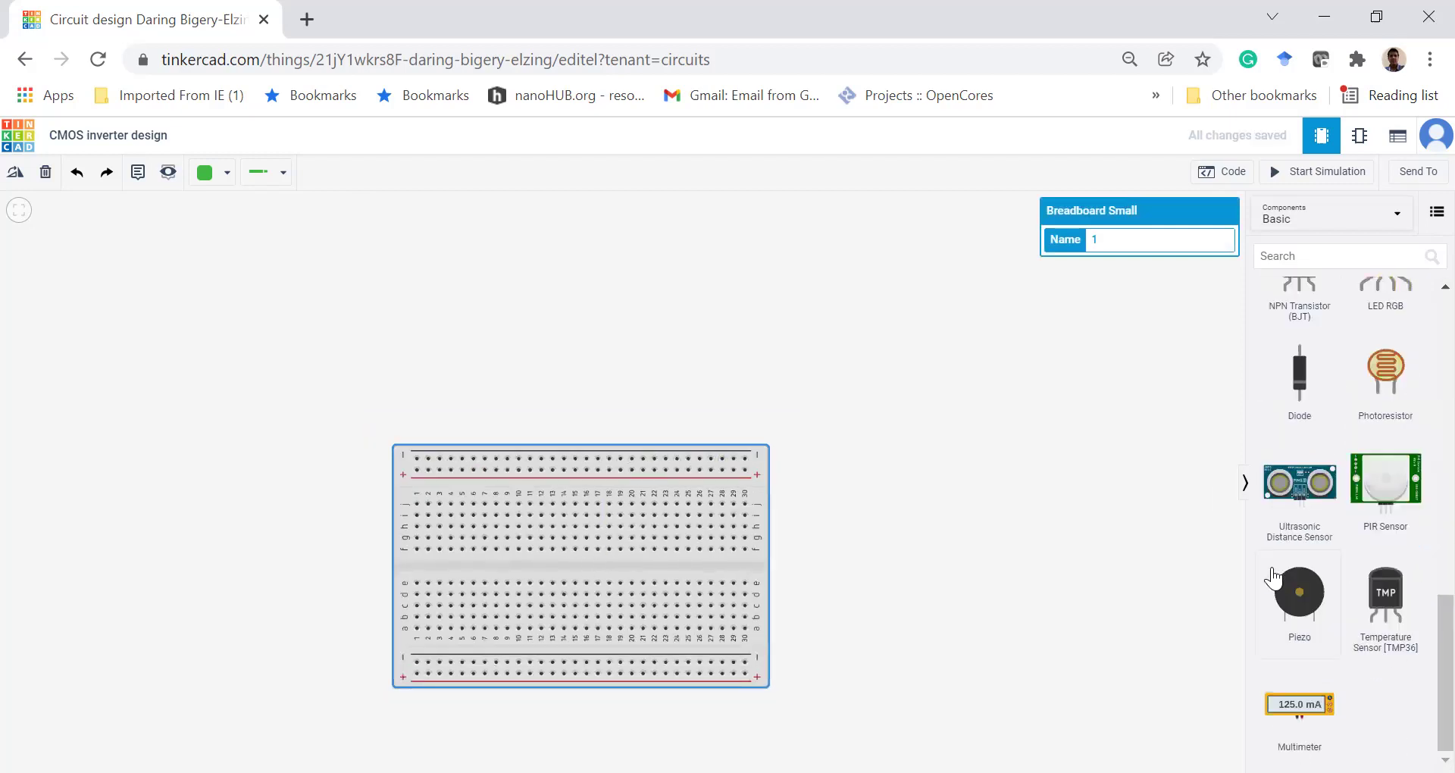
{"action": "scroll", "coordinate": [1273, 578], "scroll_direction": "up", "scroll_amount": 10}
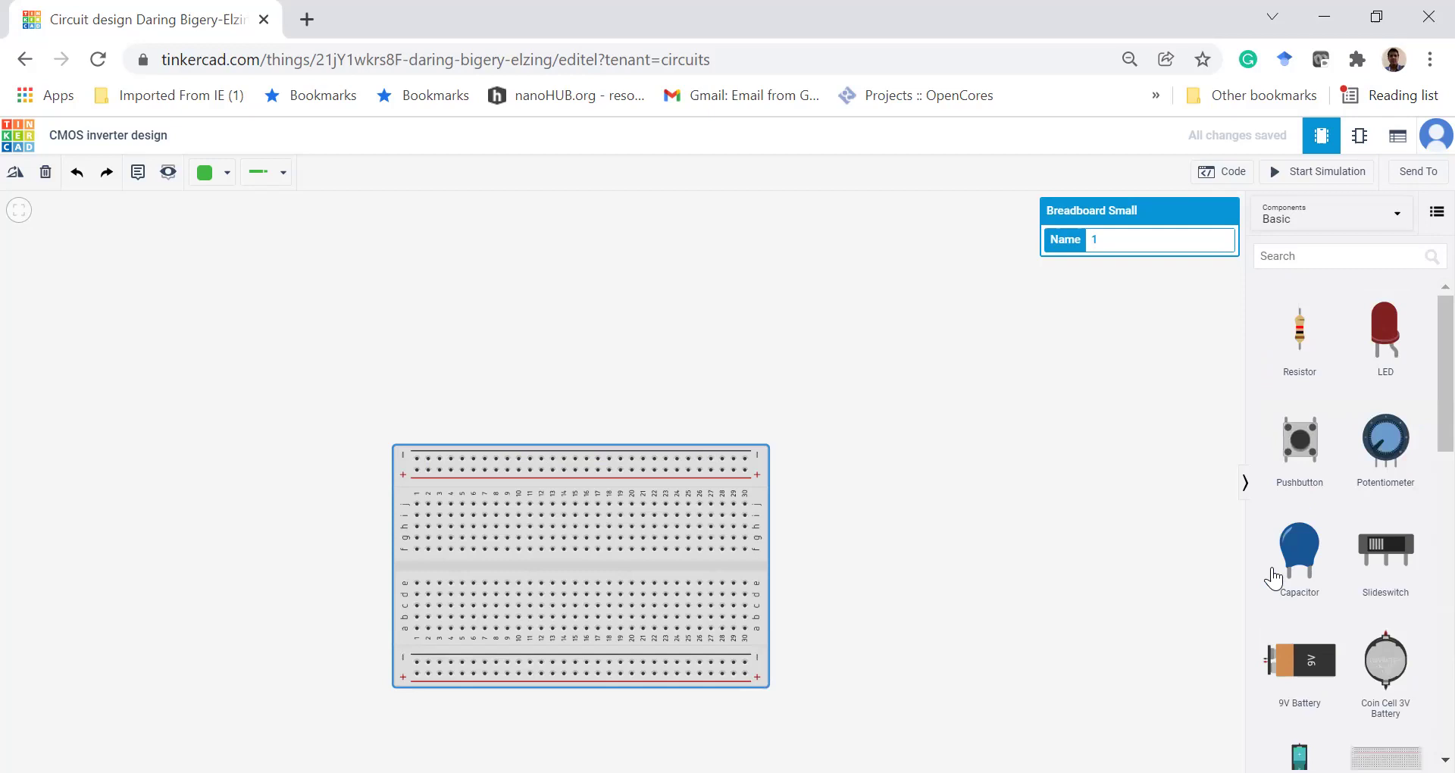
{"action": "left_click_drag", "start_coordinate": [1298, 351], "coordinate": [733, 538]}
{"action": "left_click_drag", "start_coordinate": [1352, 357], "coordinate": [767, 503]}
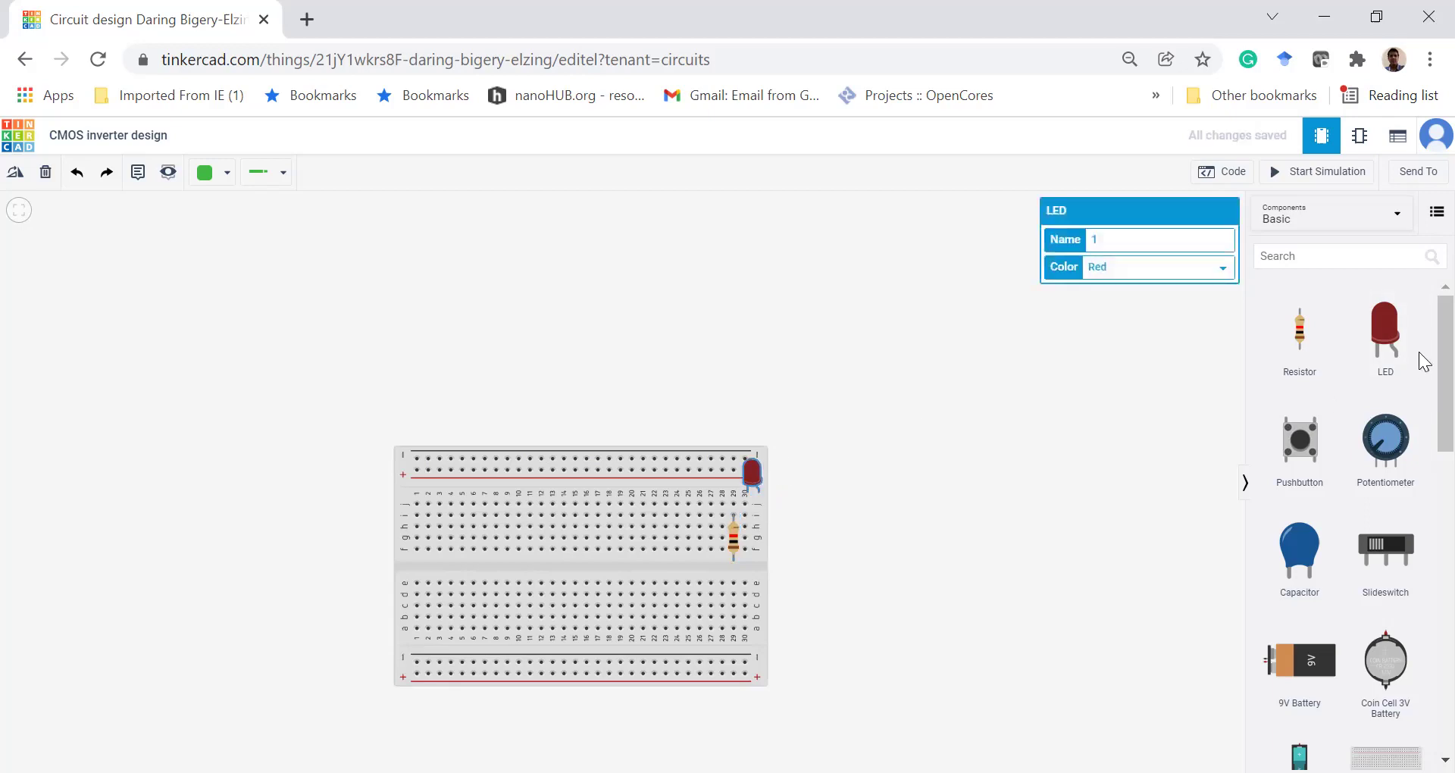
{"action": "left_click_drag", "start_coordinate": [1390, 326], "coordinate": [708, 633]}
Search all components for "nmos" and place the nMOS Transistor (MOSFET) on the breadboard's upper half at columns 19 to 21
{"action": "left_click", "coordinate": [1395, 219]}
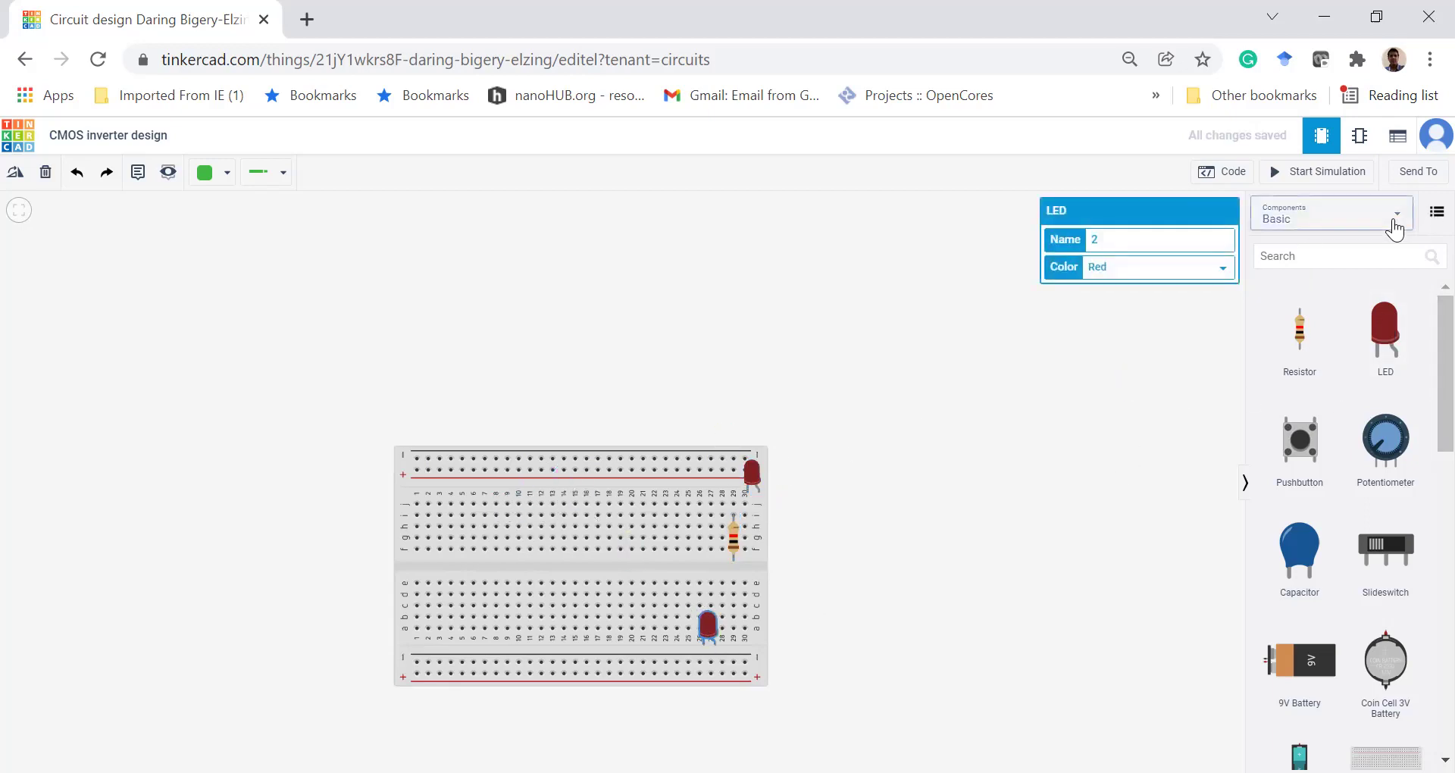
{"action": "left_click", "coordinate": [1294, 280]}
{"action": "left_click", "coordinate": [1304, 255]}
{"action": "type", "text": "nmos"}
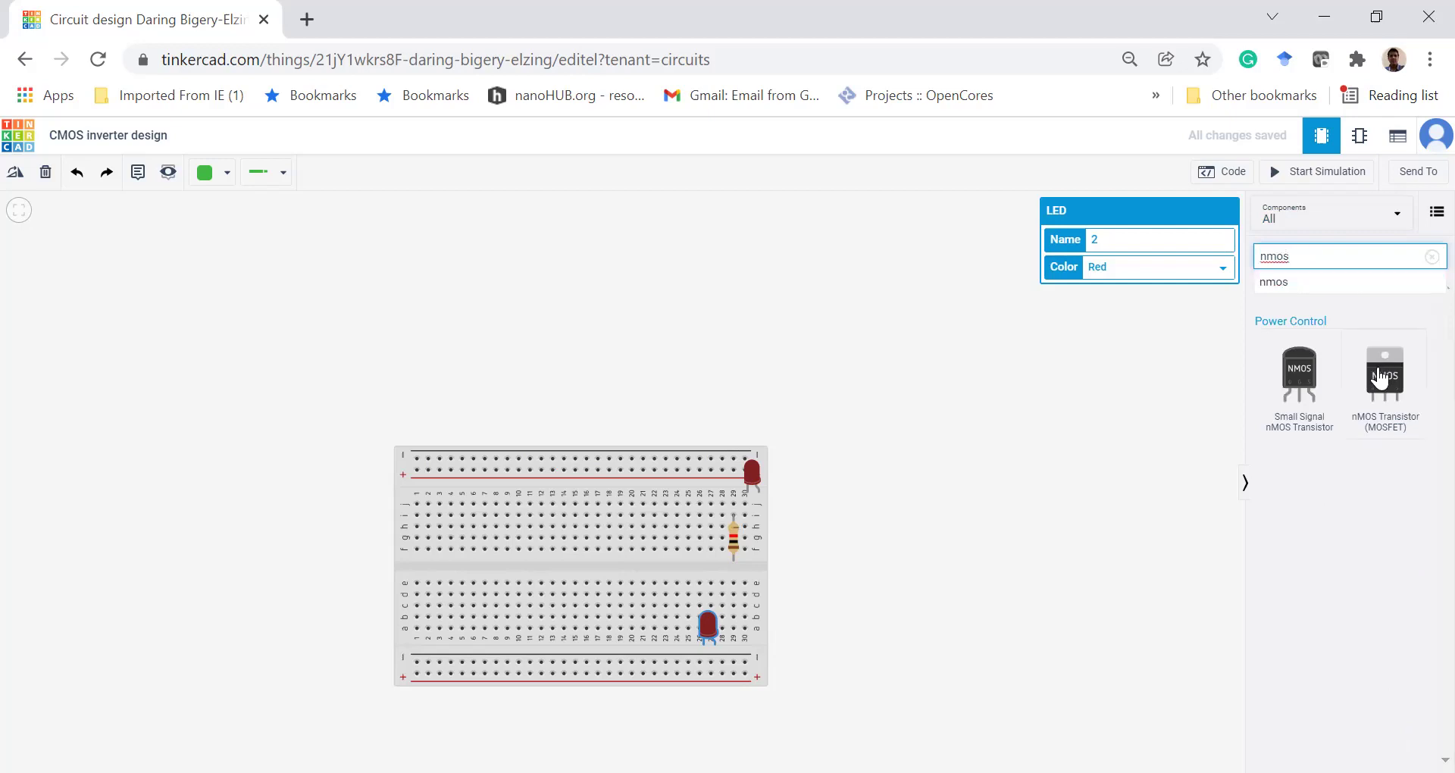
{"action": "left_click_drag", "start_coordinate": [1381, 371], "coordinate": [626, 505]}
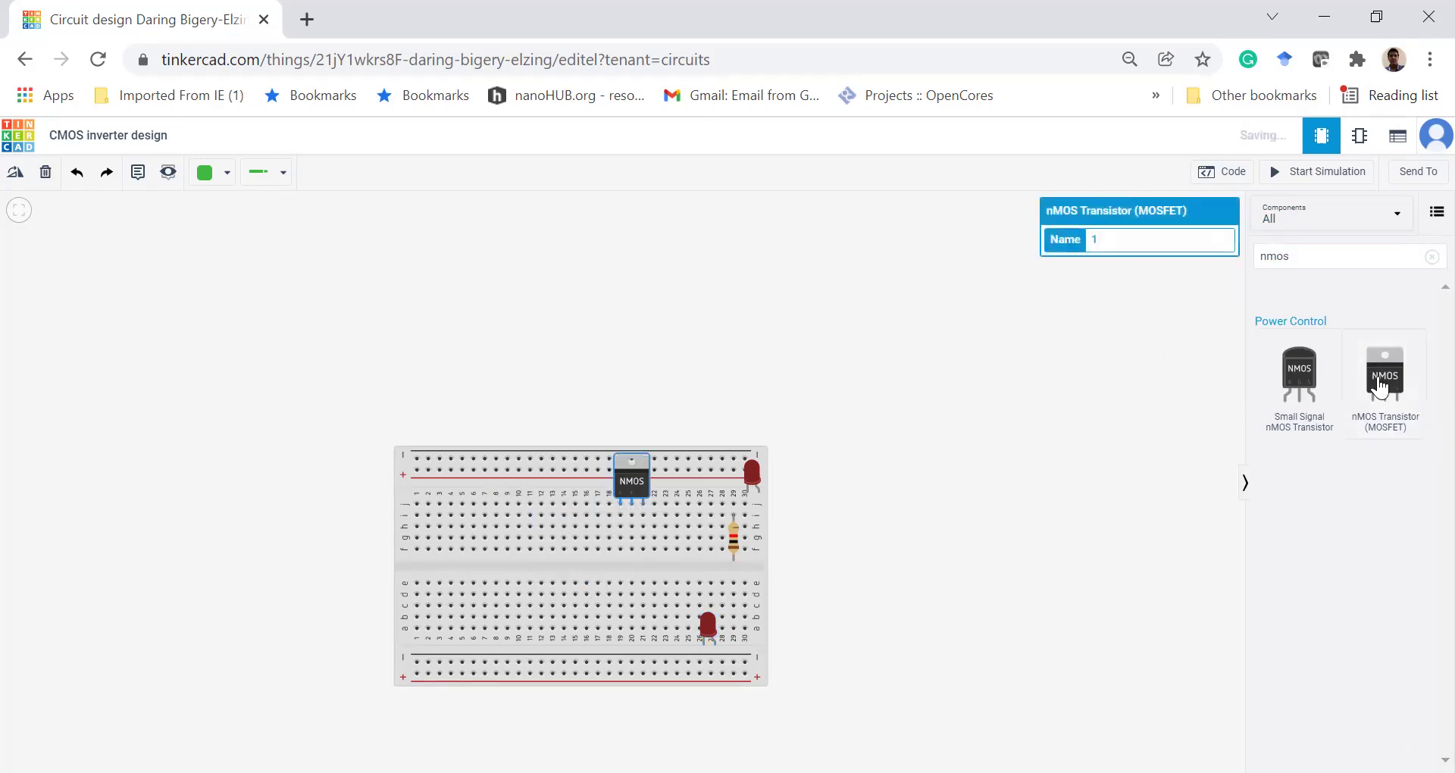
Search for "pmos" and place the pMOS Transistor (MOSFET) on the breadboard's upper half at columns 12 to 14
{"action": "left_click", "coordinate": [1274, 258]}
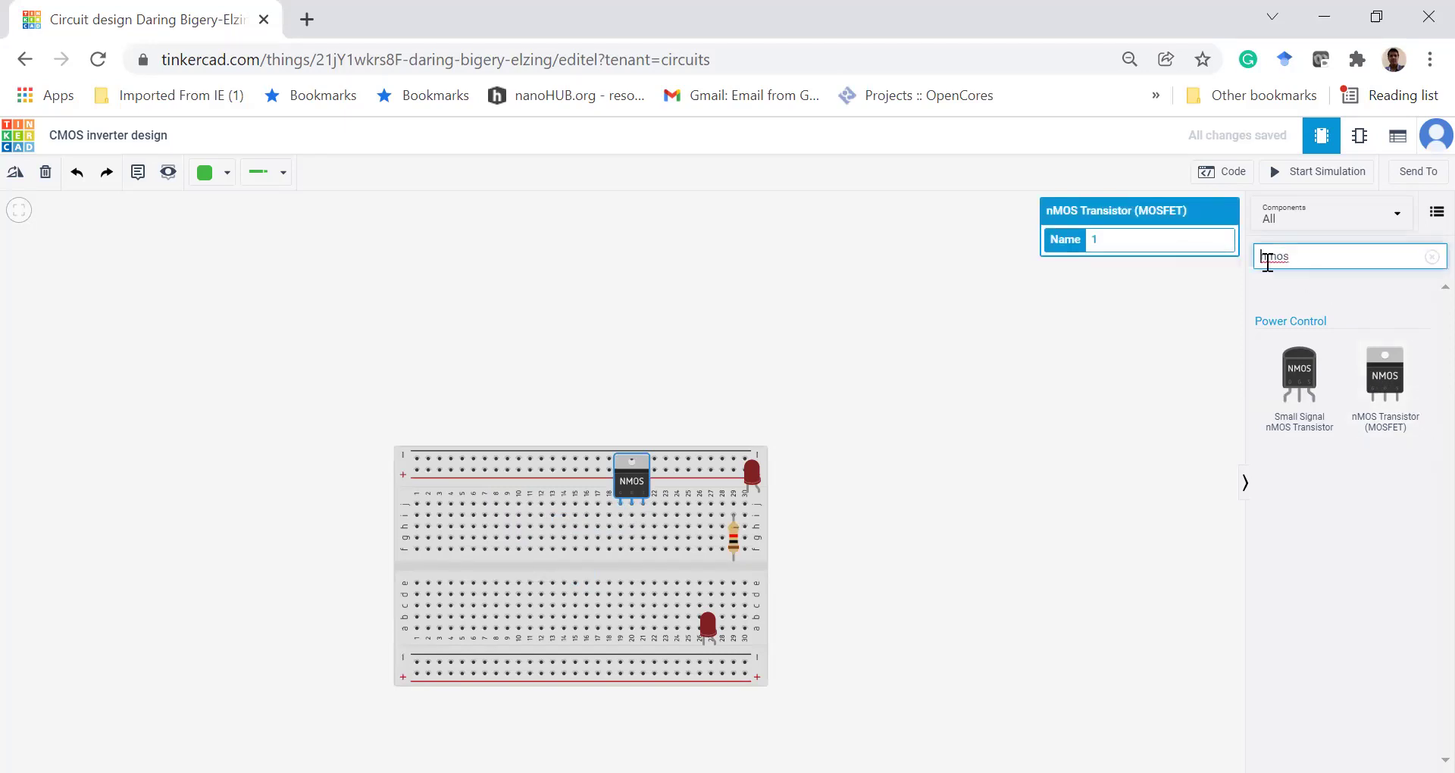
{"action": "key", "text": "BackSpace"}
{"action": "type", "text": "p"}
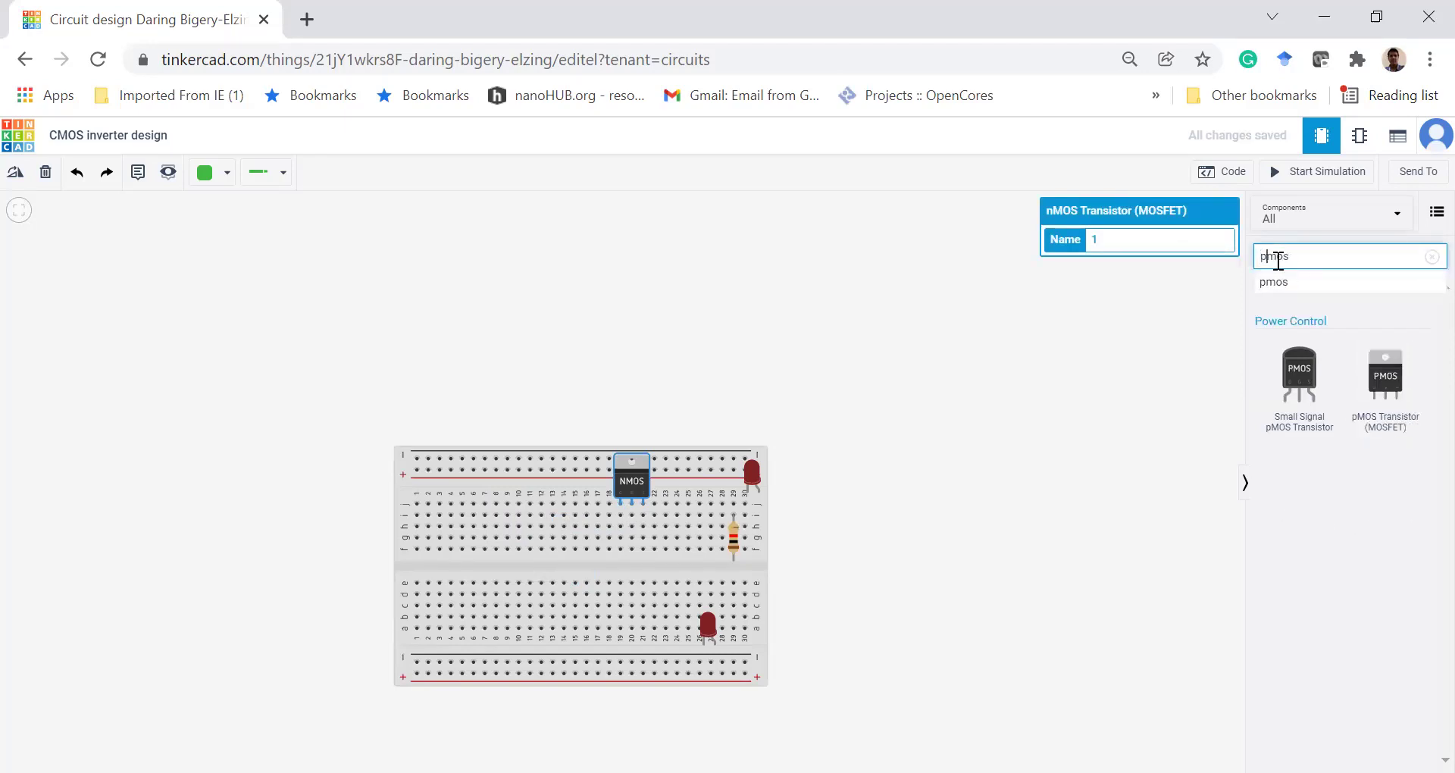
{"action": "left_click_drag", "start_coordinate": [1390, 385], "coordinate": [557, 506]}
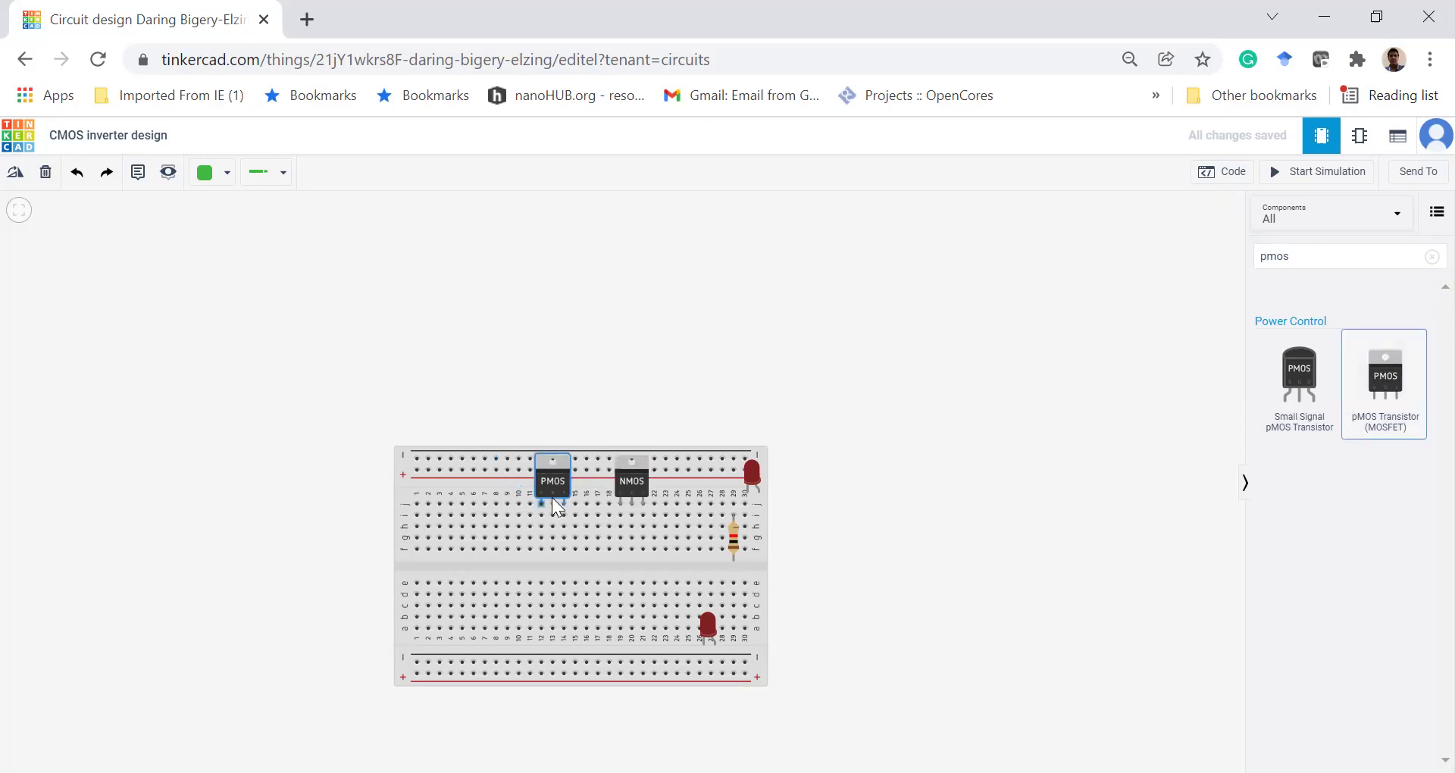
{"action": "left_click", "coordinate": [898, 532]}
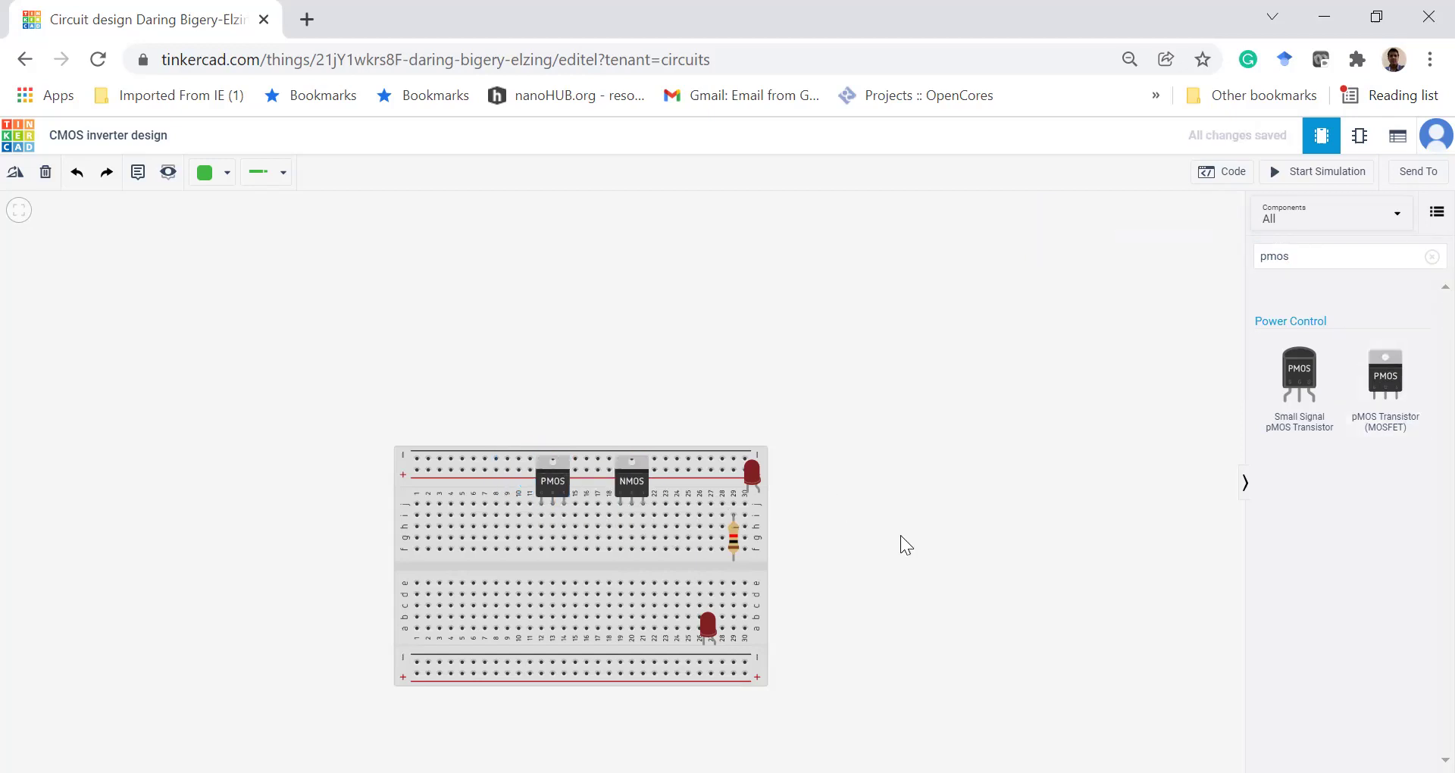
Search the components for "power s" and place a Power Supply above and to the left of the breadboard
{"action": "left_click", "coordinate": [1432, 257]}
{"action": "left_click", "coordinate": [1336, 259]}
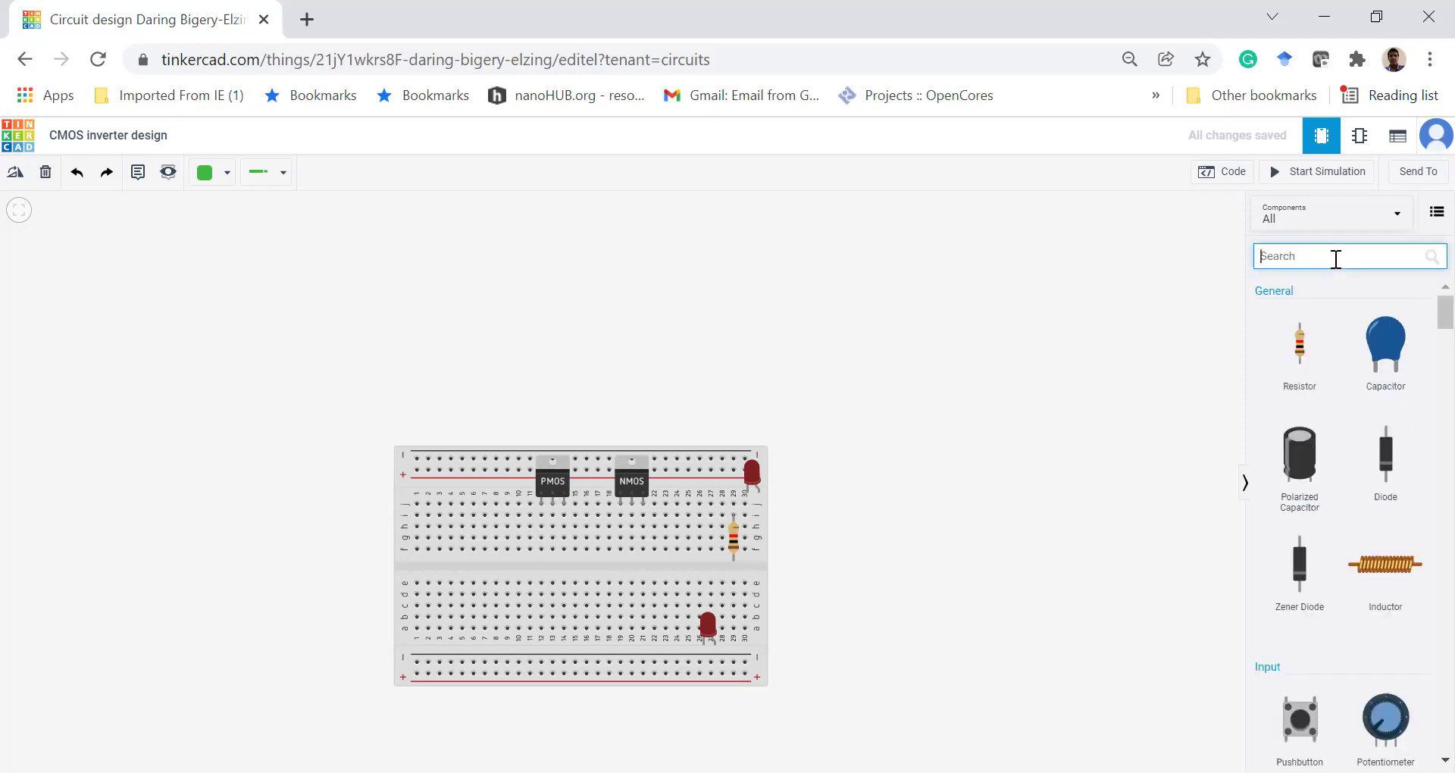
{"action": "type", "text": "powe"}
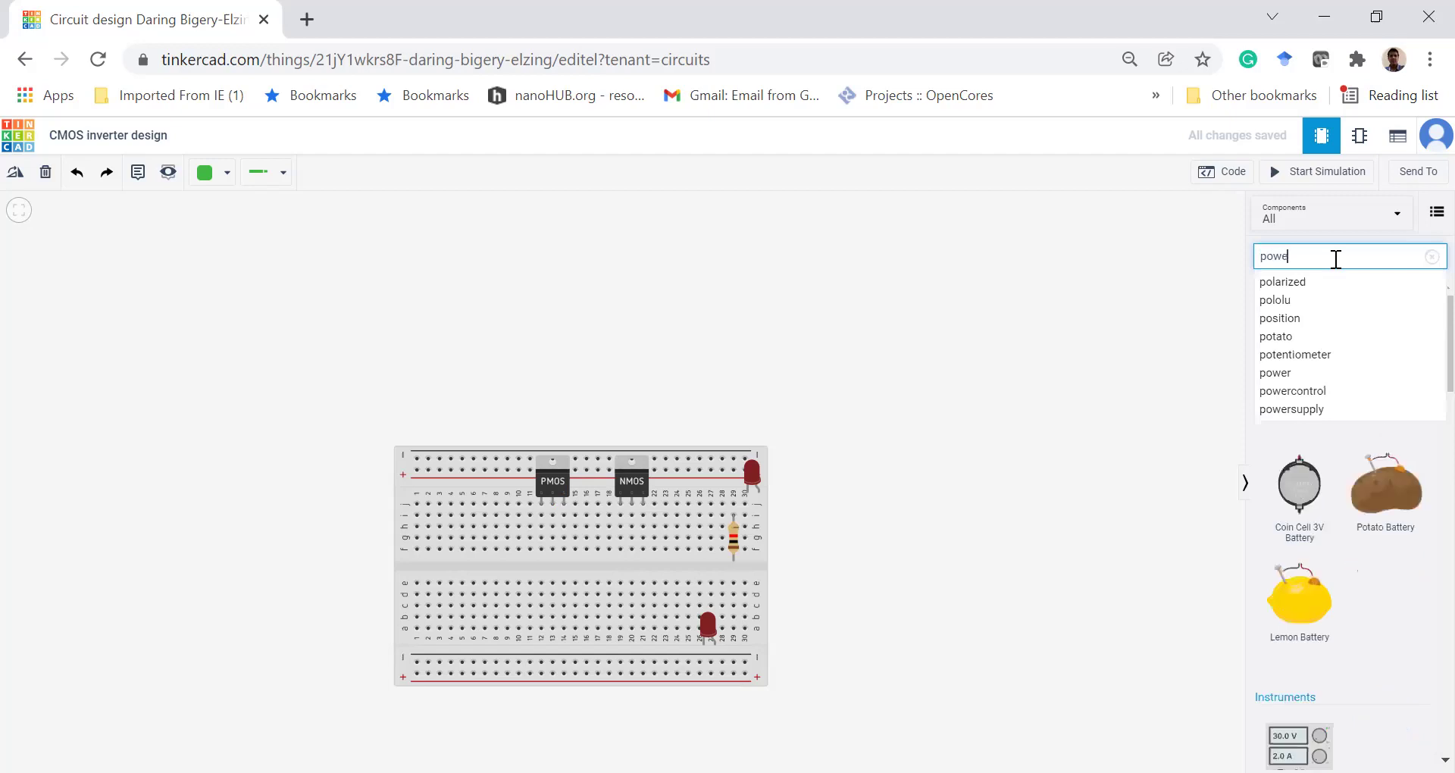
{"action": "type", "text": "r s"}
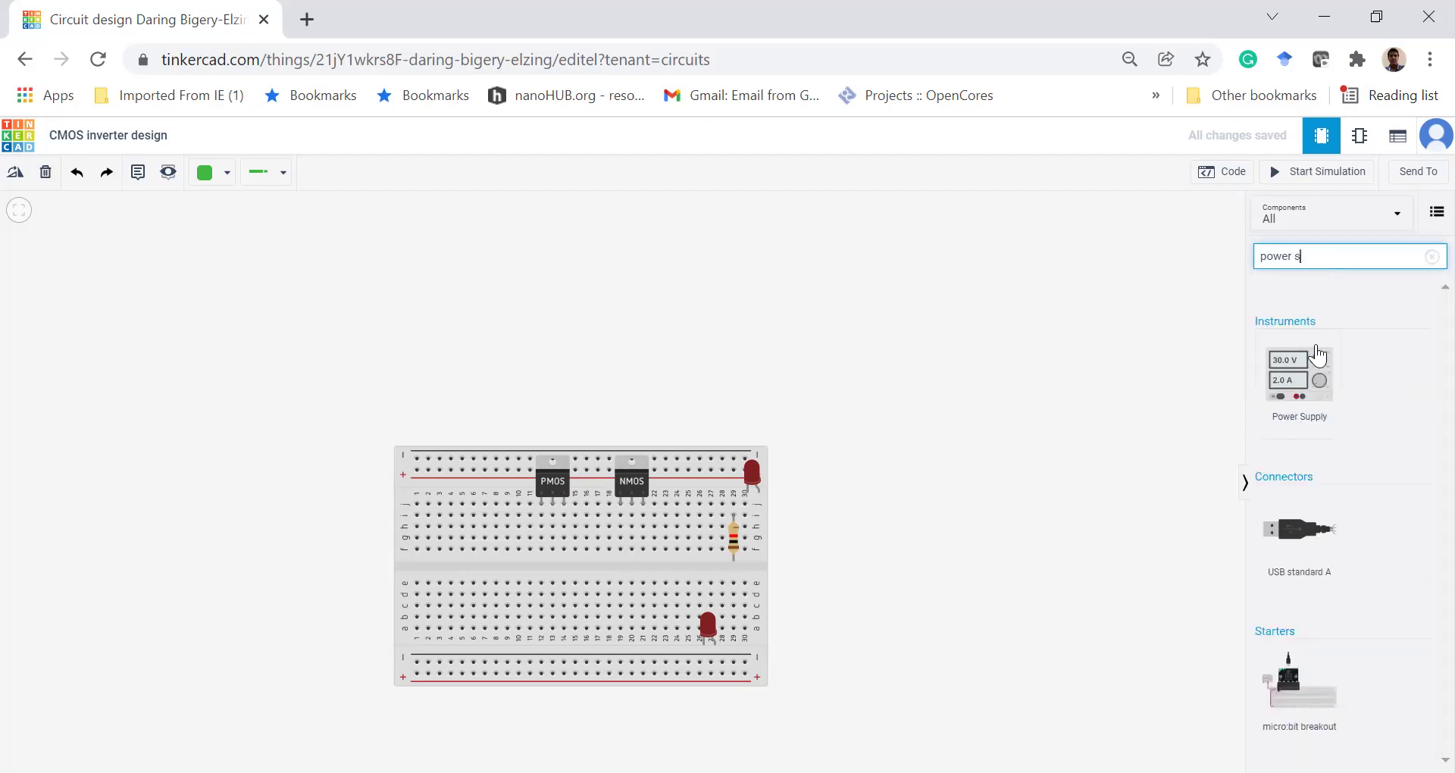
{"action": "left_click_drag", "start_coordinate": [1230, 402], "coordinate": [289, 421]}
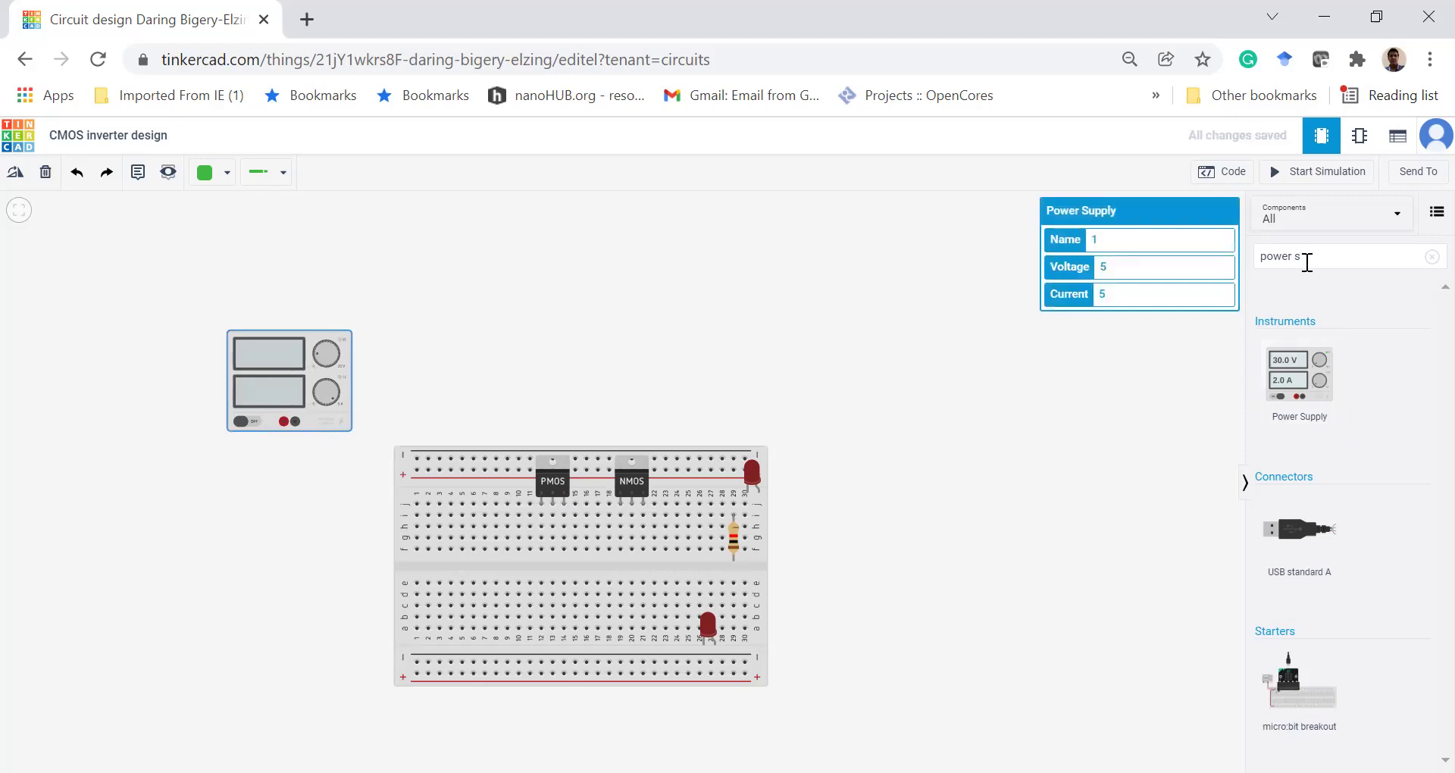
Search for "swit", place a Slideswitch on the breadboard at columns 2 to 4, and collapse the component library
{"action": "left_click", "coordinate": [1431, 256]}
{"action": "left_click", "coordinate": [1373, 256]}
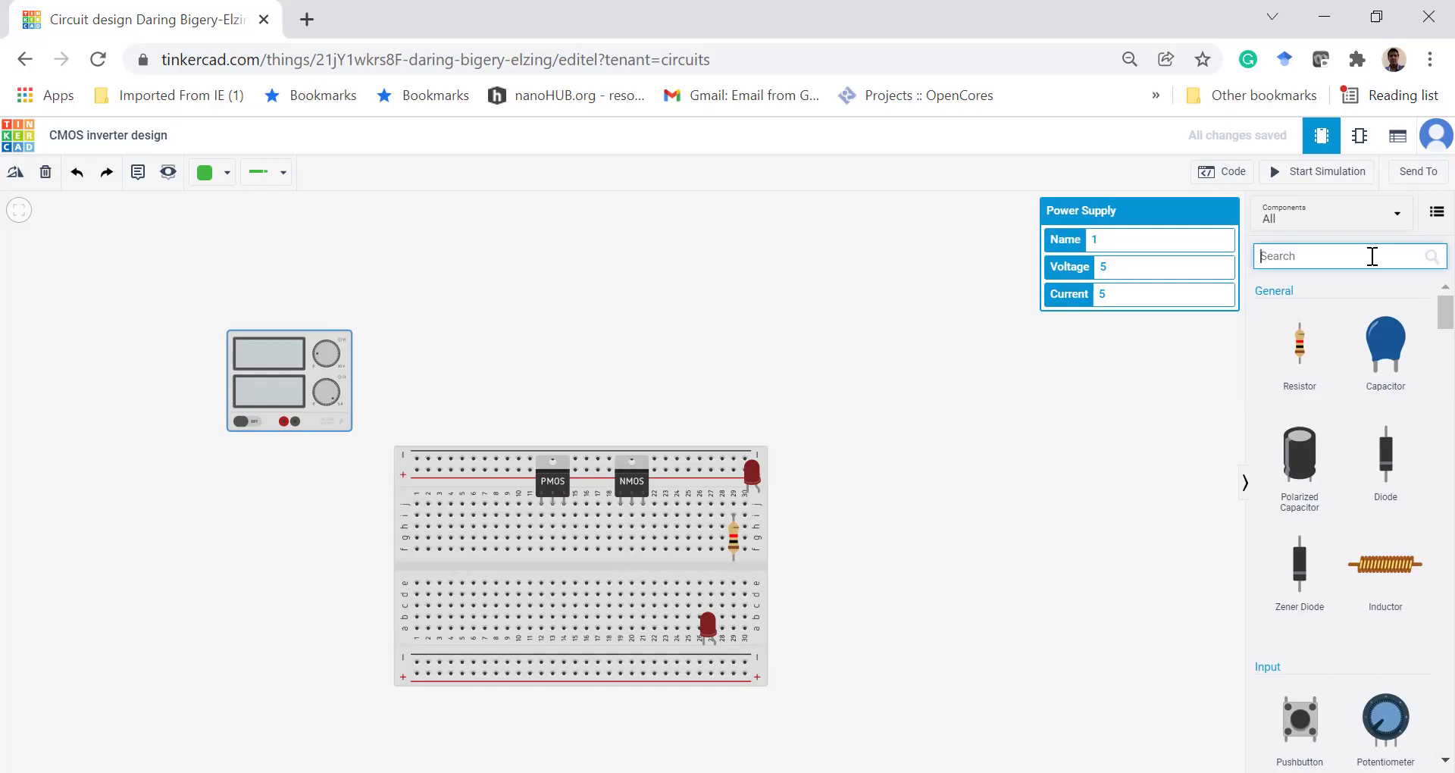
{"action": "type", "text": "swit"}
{"action": "left_click_drag", "start_coordinate": [1385, 372], "coordinate": [444, 532]}
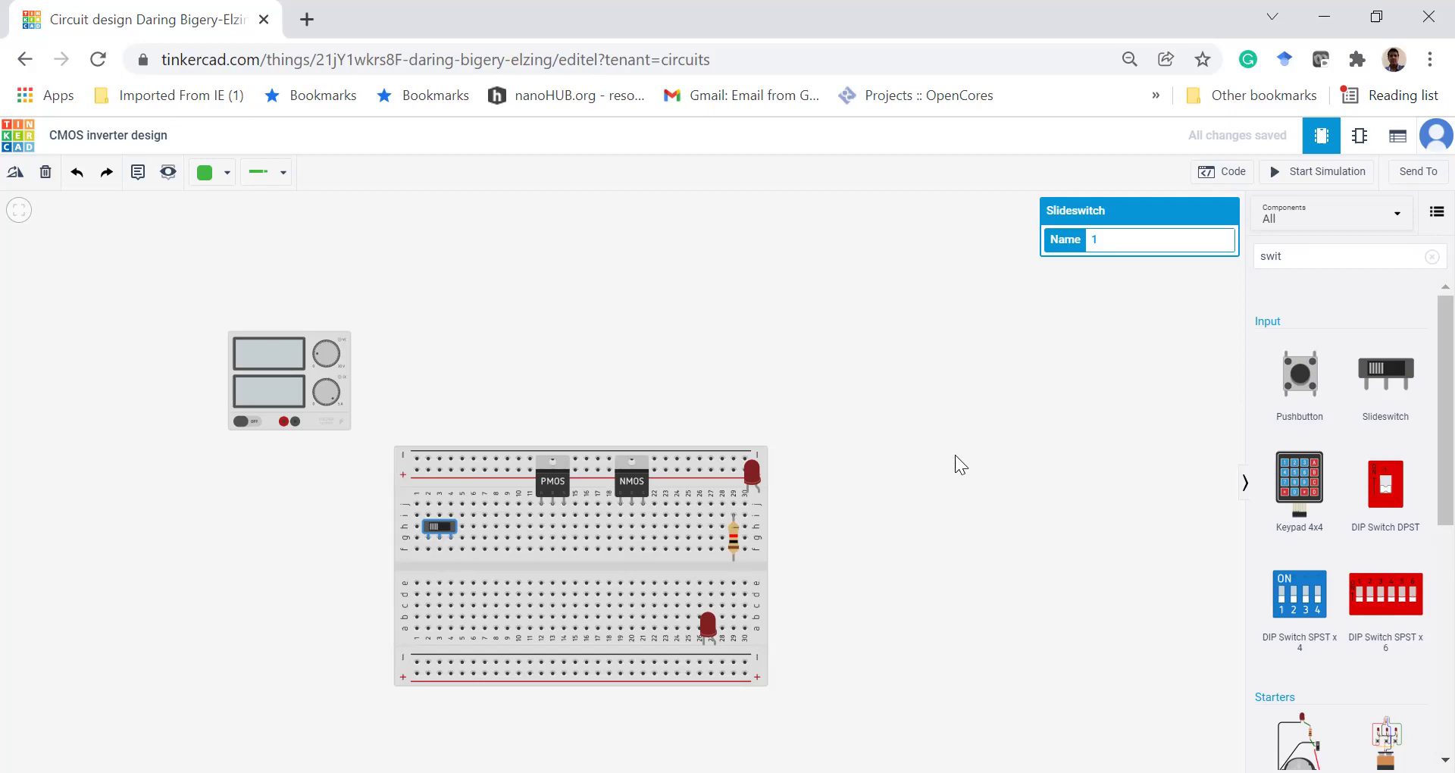
{"action": "left_click", "coordinate": [1245, 481]}
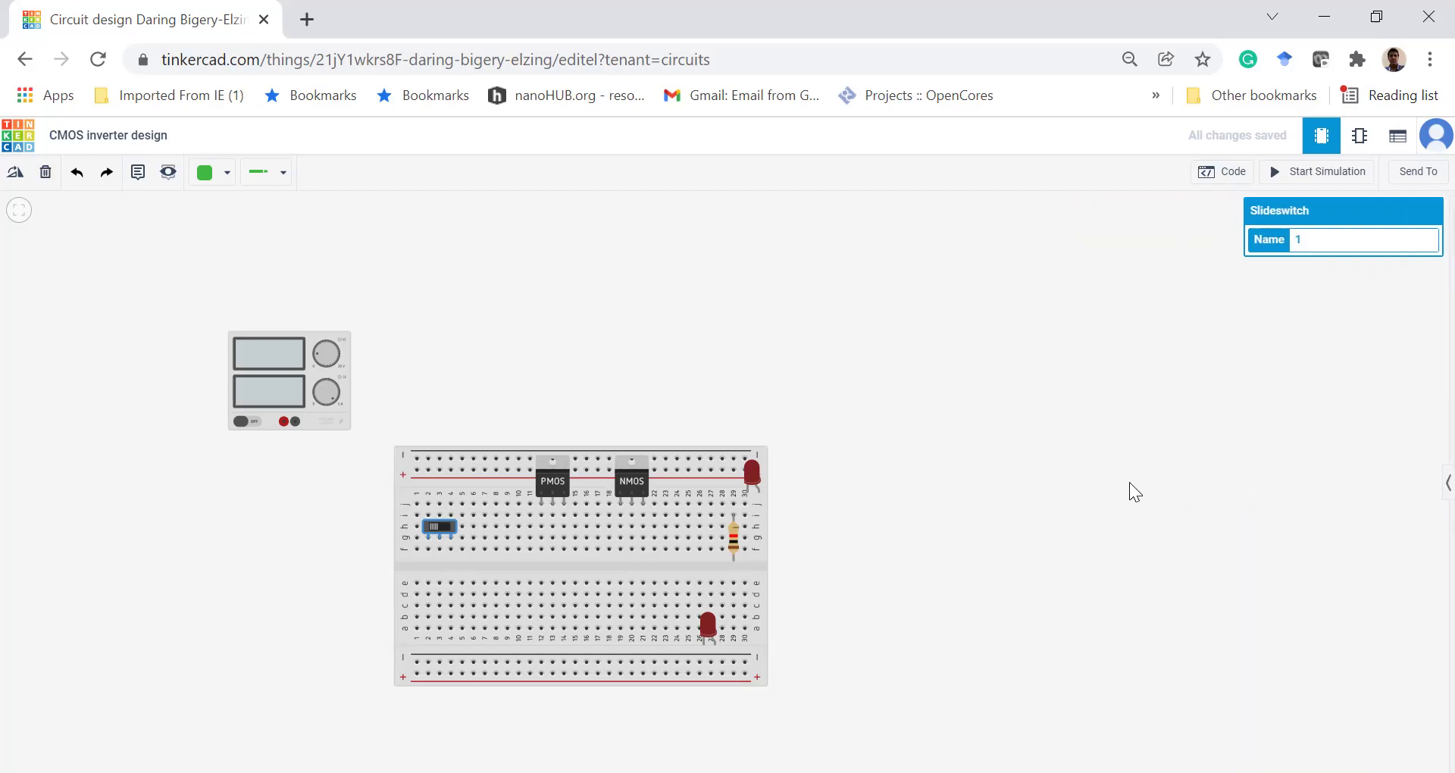
Run a black wire from the power supply's negative terminal to the breadboard's upper negative rail, with one bend
{"action": "left_click", "coordinate": [227, 173]}
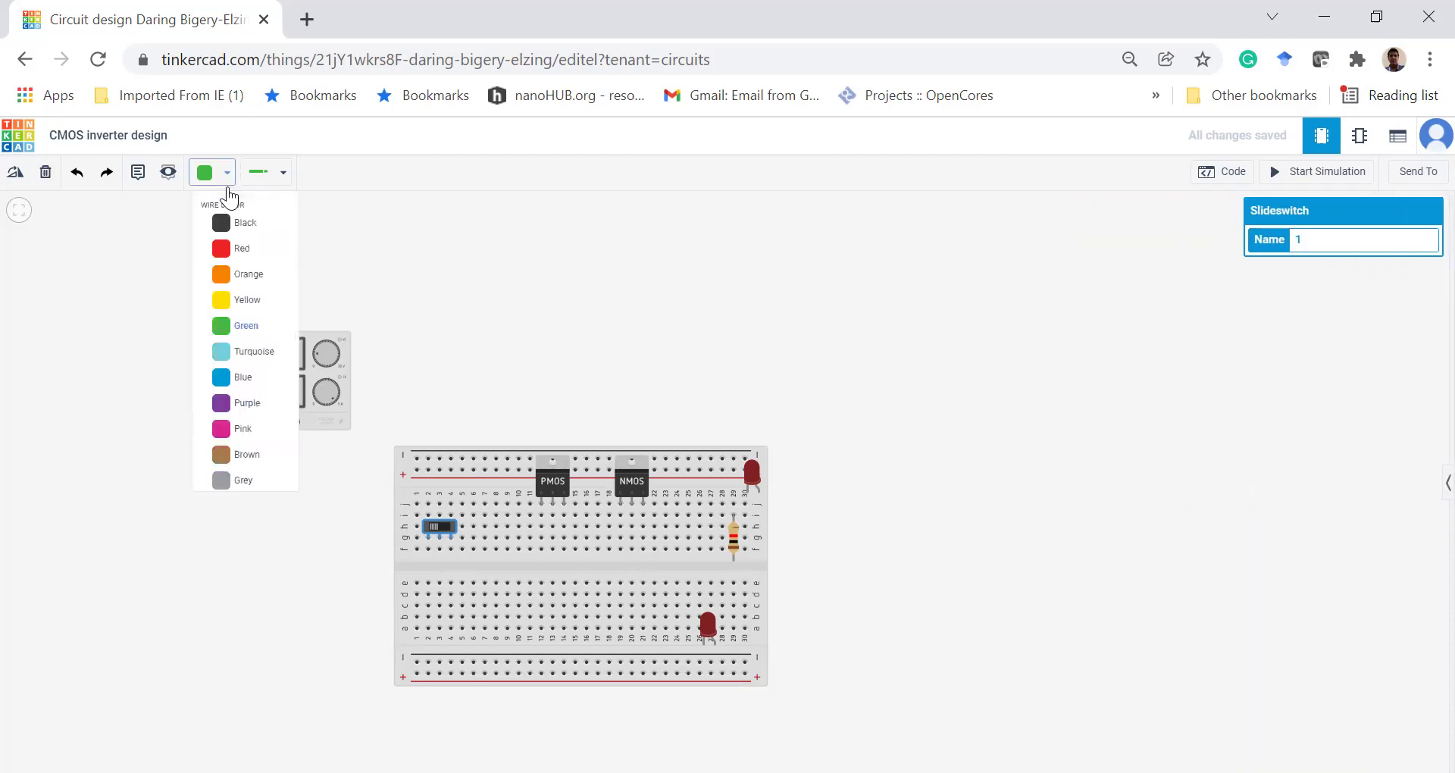
{"action": "left_click", "coordinate": [227, 217]}
{"action": "left_click", "coordinate": [419, 263]}
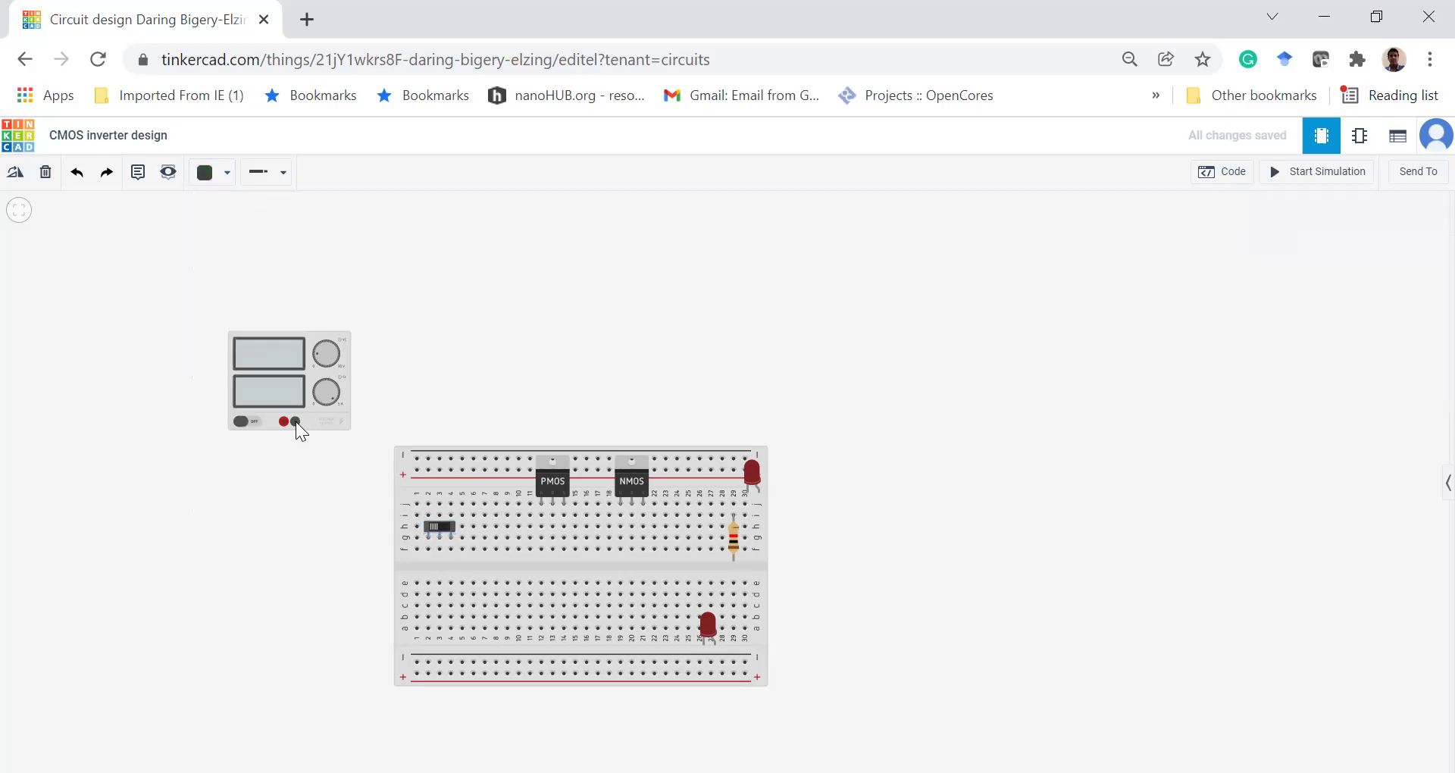
{"action": "left_click", "coordinate": [295, 421]}
{"action": "left_click", "coordinate": [296, 449]}
{"action": "left_click", "coordinate": [417, 458]}
Run a red wire from the power supply's positive terminal to the breadboard's upper positive rail, with one bend
{"action": "left_click", "coordinate": [205, 172]}
{"action": "left_click", "coordinate": [283, 422]}
{"action": "left_click", "coordinate": [284, 462]}
{"action": "left_click", "coordinate": [416, 472]}
{"action": "left_click", "coordinate": [465, 332]}
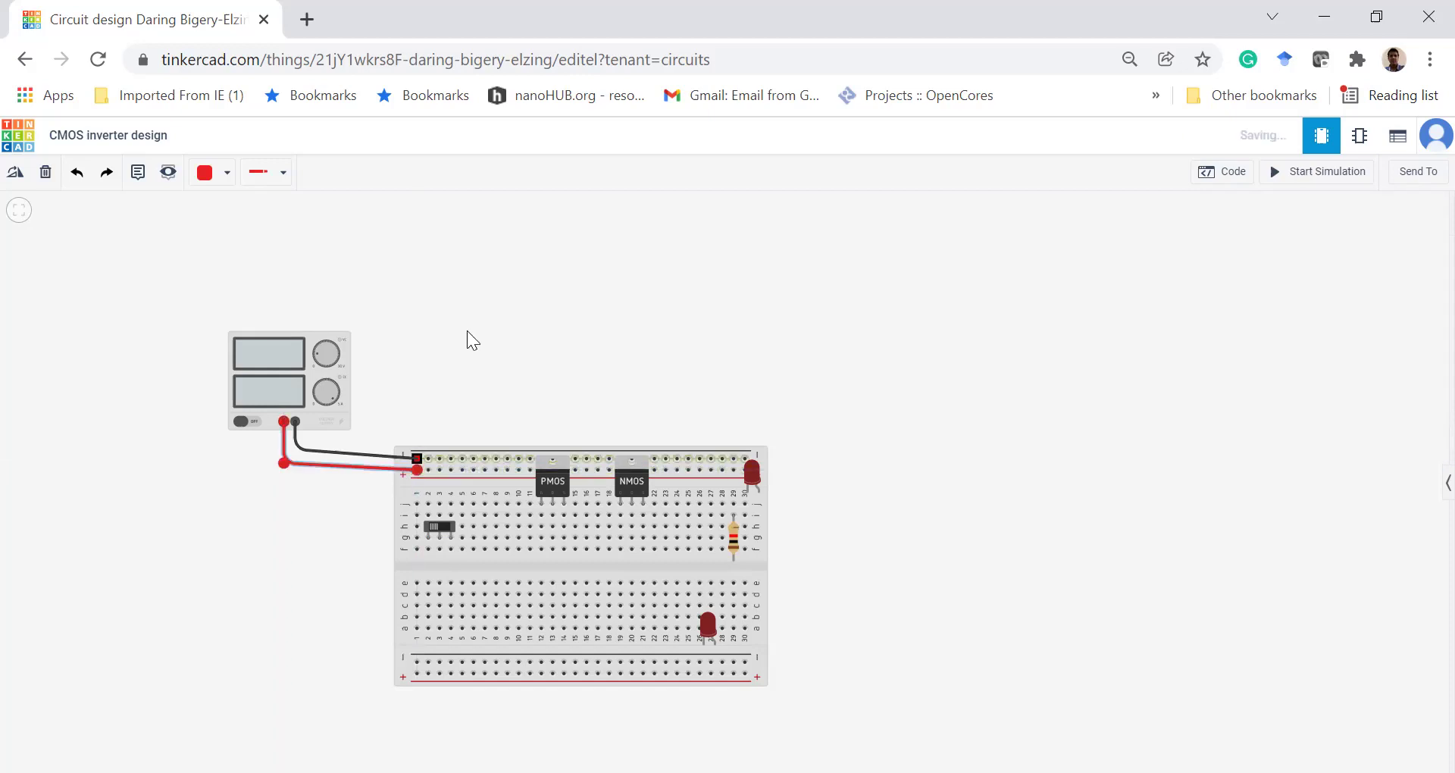
{"action": "left_click", "coordinate": [281, 381]}
{"action": "left_click", "coordinate": [1175, 428]}
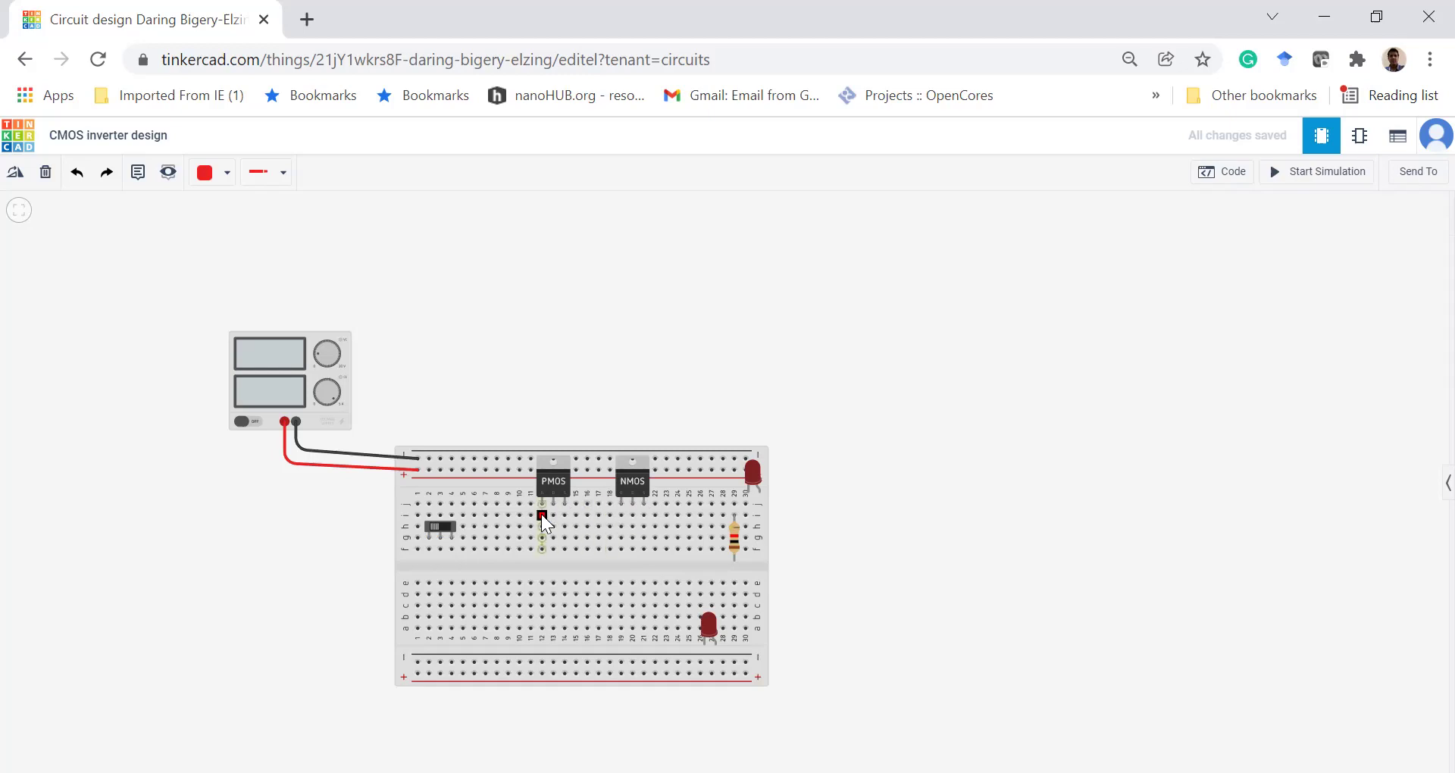
Connect the PMOS pin column 12 to the NMOS pin column 19 along row i with a green wire
{"action": "left_click", "coordinate": [212, 175]}
{"action": "left_click", "coordinate": [243, 326]}
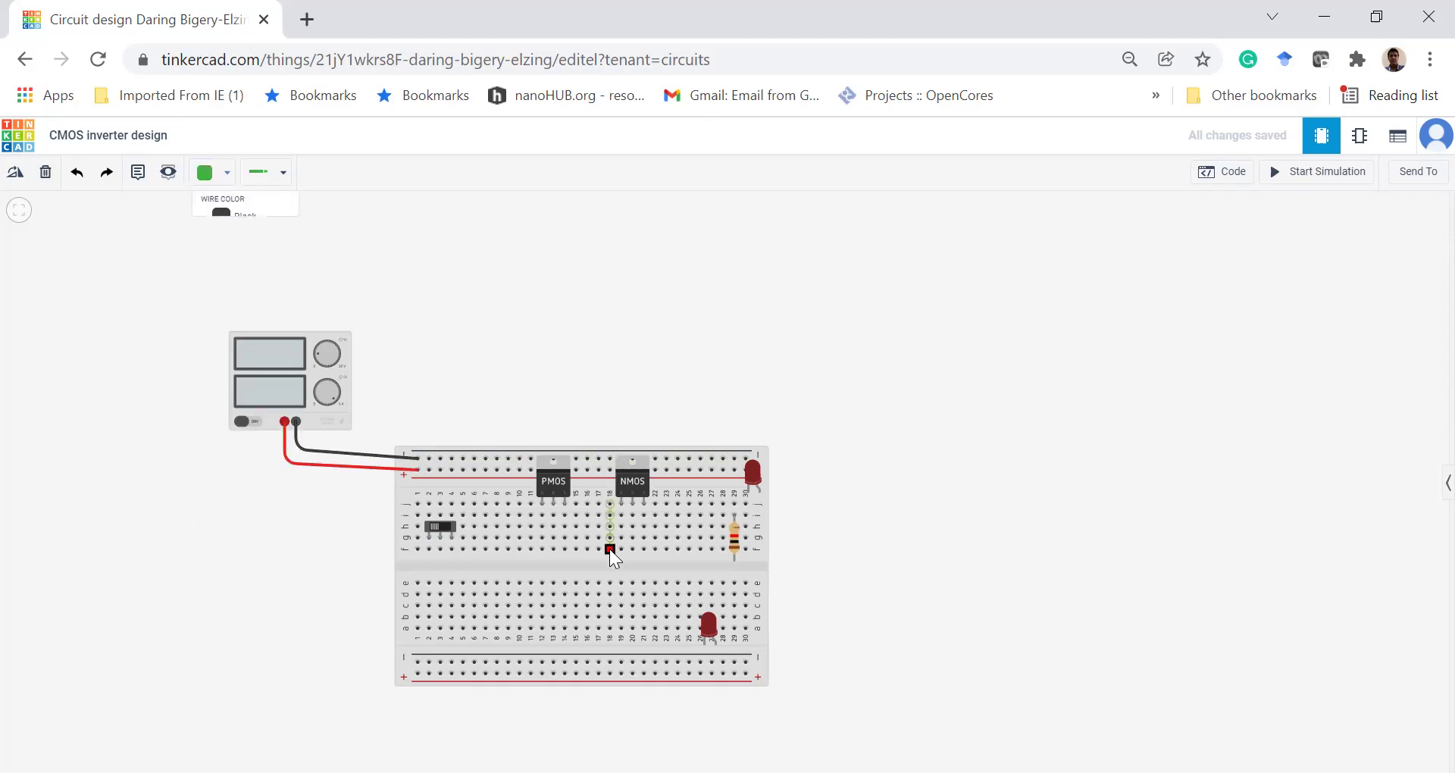
{"action": "left_click", "coordinate": [541, 514]}
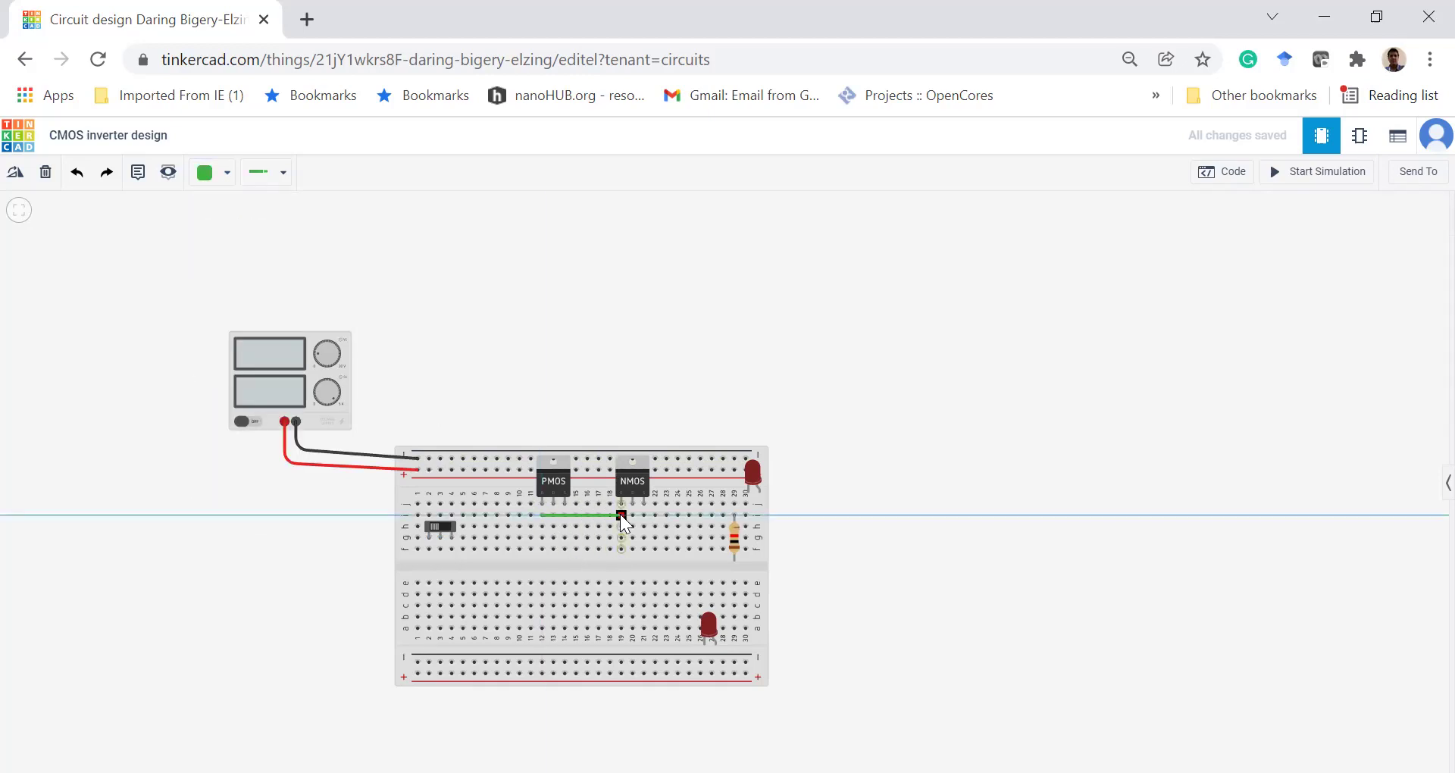
{"action": "left_click", "coordinate": [622, 515]}
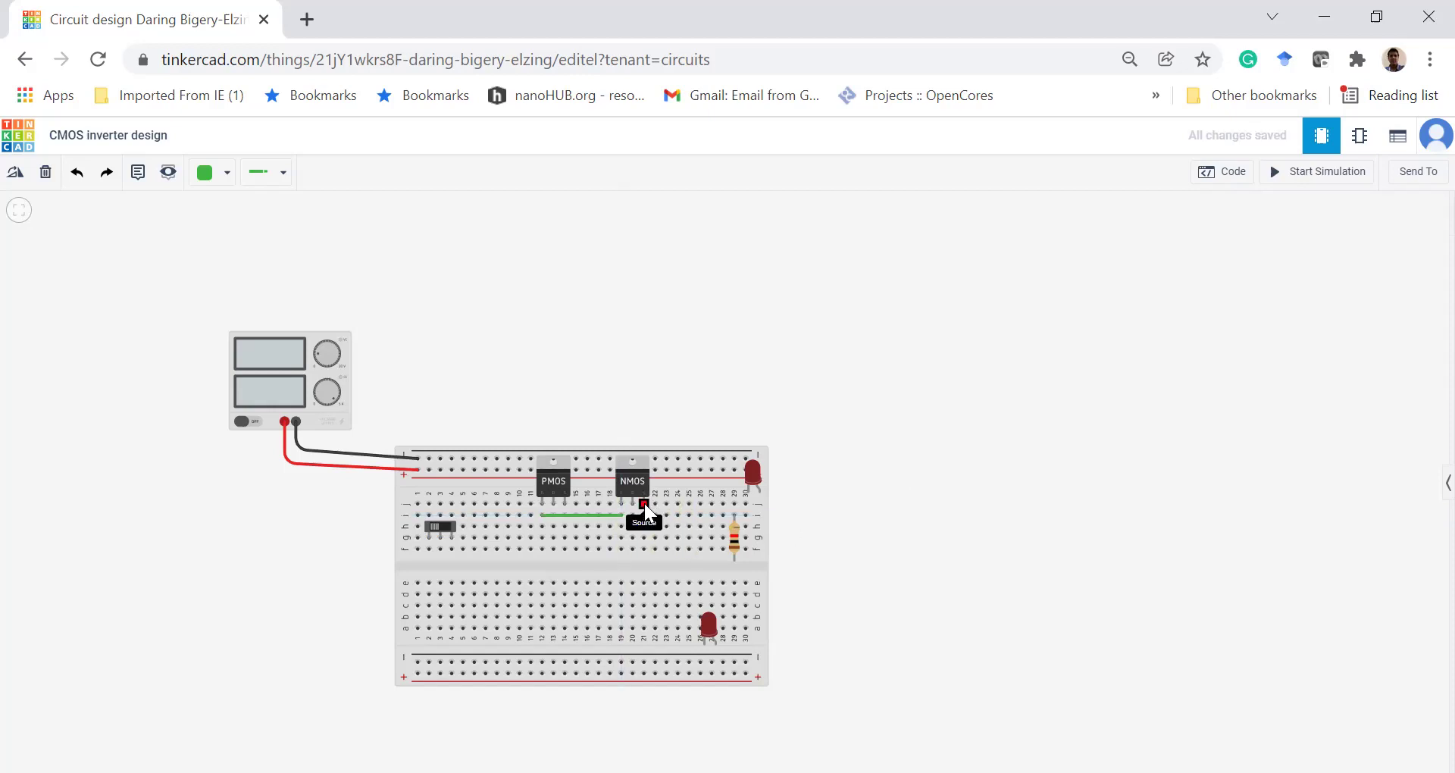
Ground the NMOS source with black wires from column 21 to column 24 and from column 24 to the upper negative rail
{"action": "left_click", "coordinate": [212, 173]}
{"action": "left_click", "coordinate": [238, 226]}
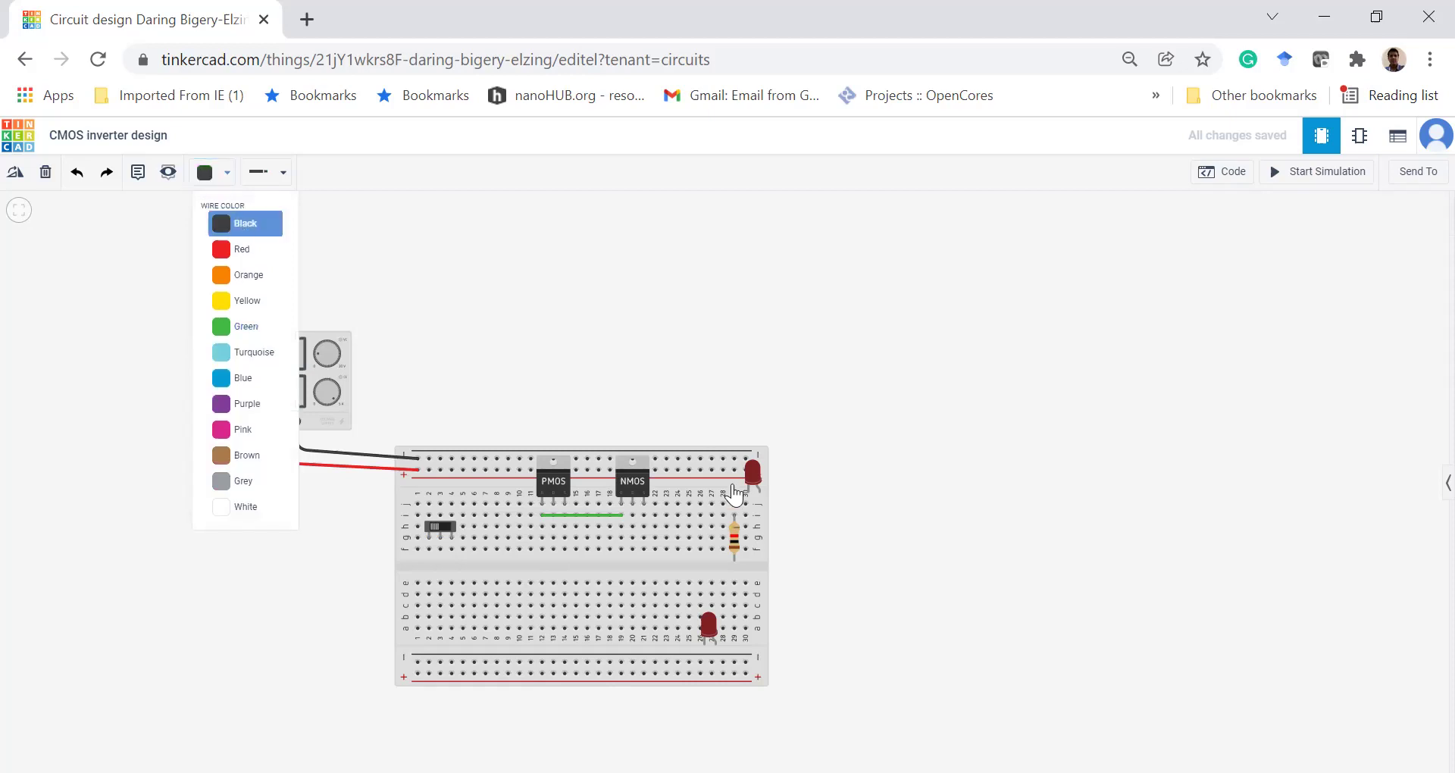
{"action": "left_click", "coordinate": [644, 549]}
{"action": "left_click", "coordinate": [678, 549]}
{"action": "left_click", "coordinate": [677, 503]}
{"action": "left_click", "coordinate": [677, 459]}
{"action": "left_click", "coordinate": [849, 432]}
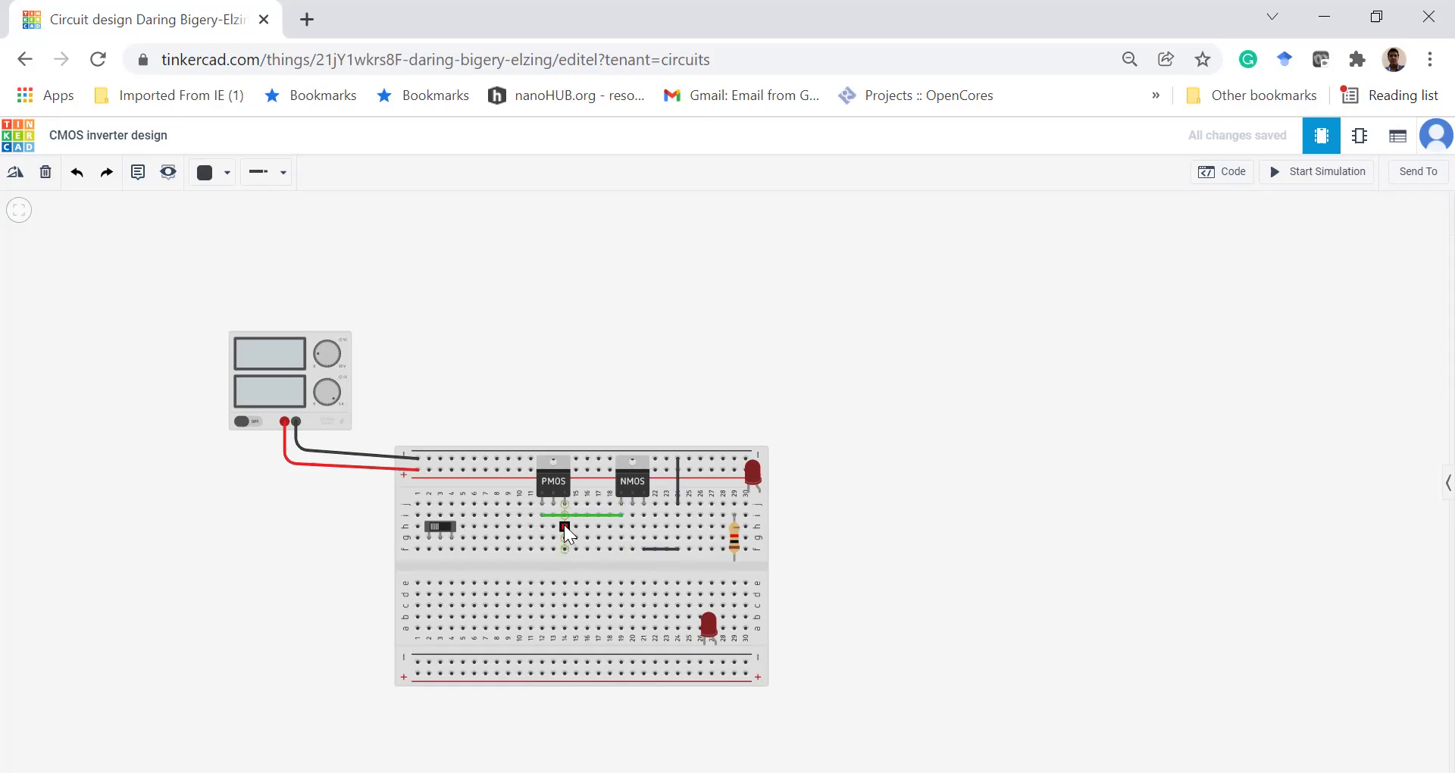
Power the PMOS source with red wires from column 14 to column 16 and from column 16 to the upper positive rail
{"action": "left_click", "coordinate": [216, 173]}
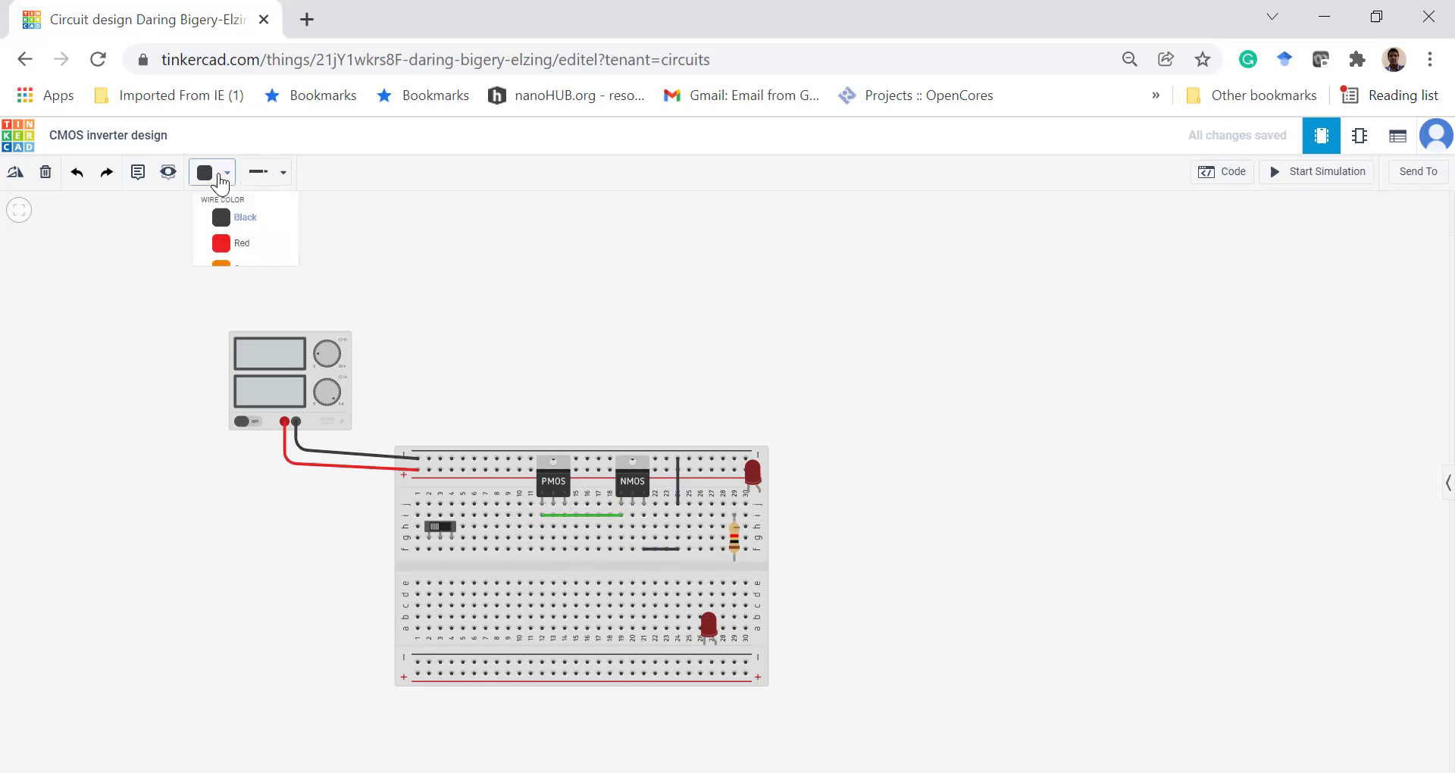
{"action": "left_click", "coordinate": [248, 250]}
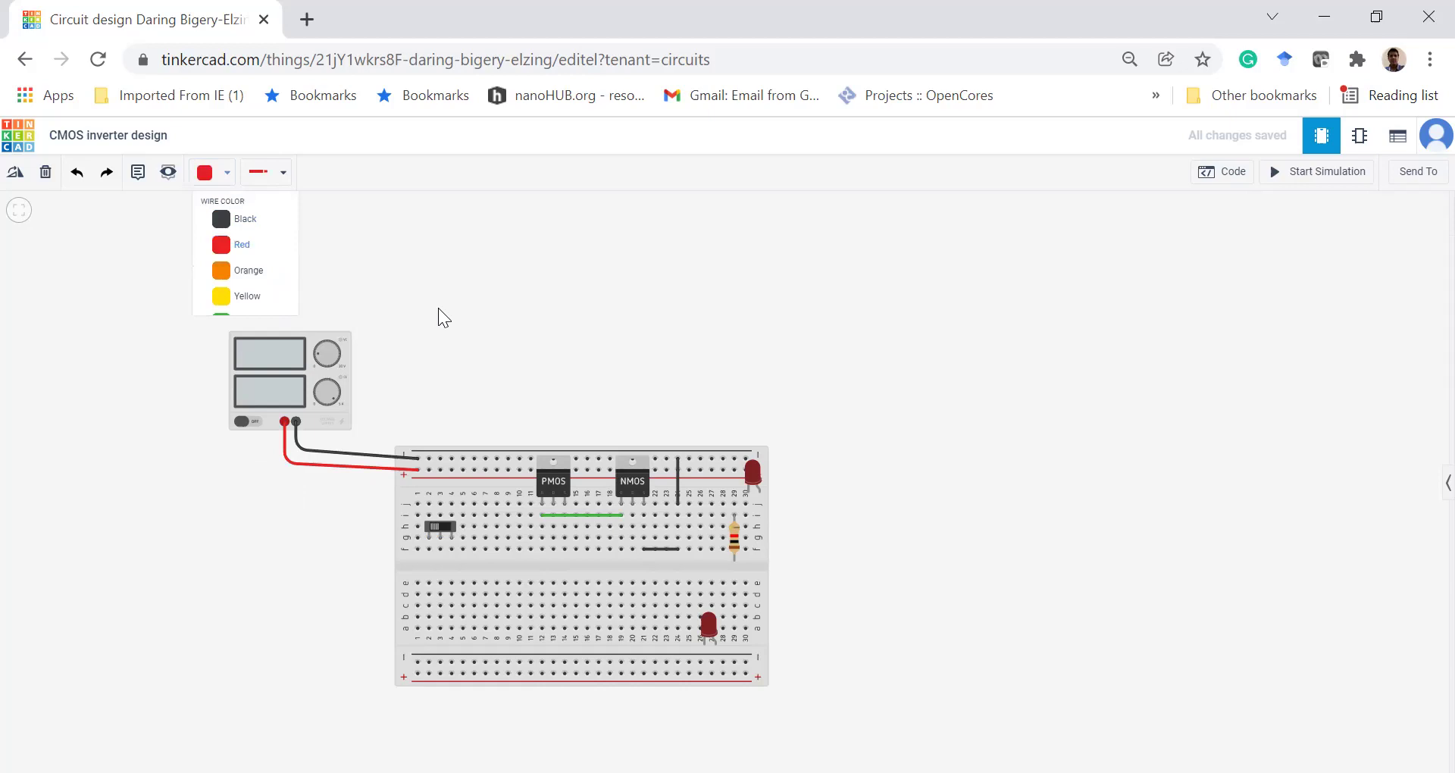
{"action": "left_click", "coordinate": [564, 524]}
{"action": "left_click", "coordinate": [589, 525]}
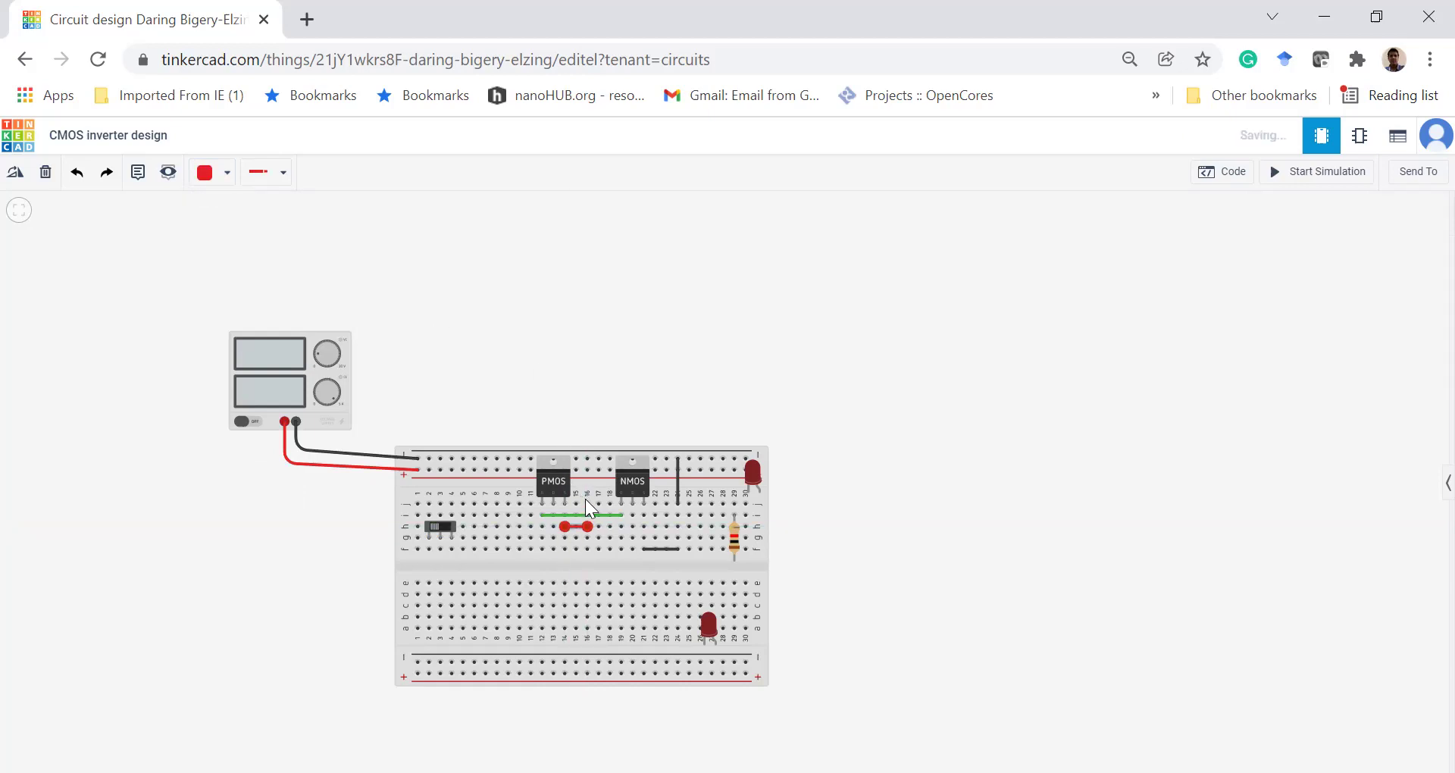
{"action": "left_click", "coordinate": [589, 505]}
{"action": "left_click", "coordinate": [587, 470]}
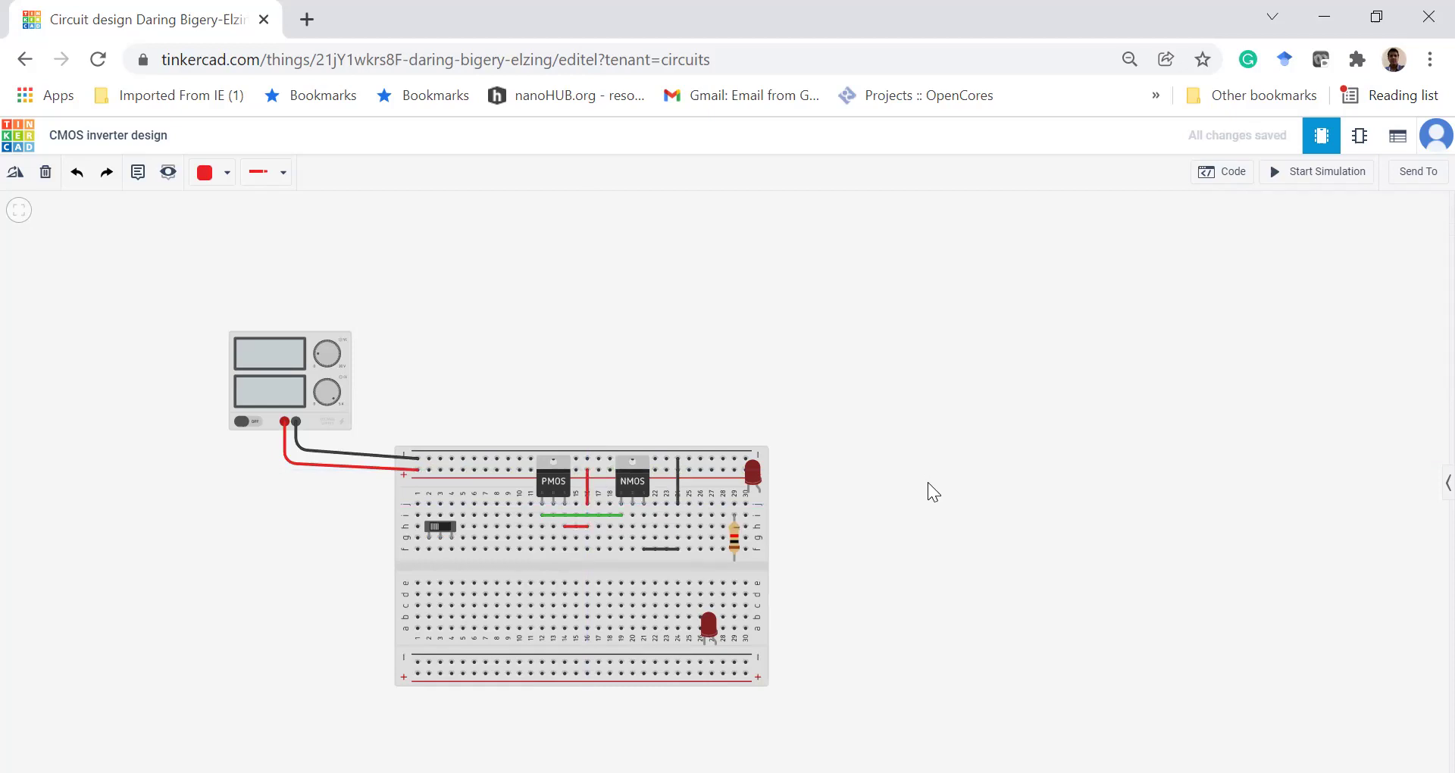
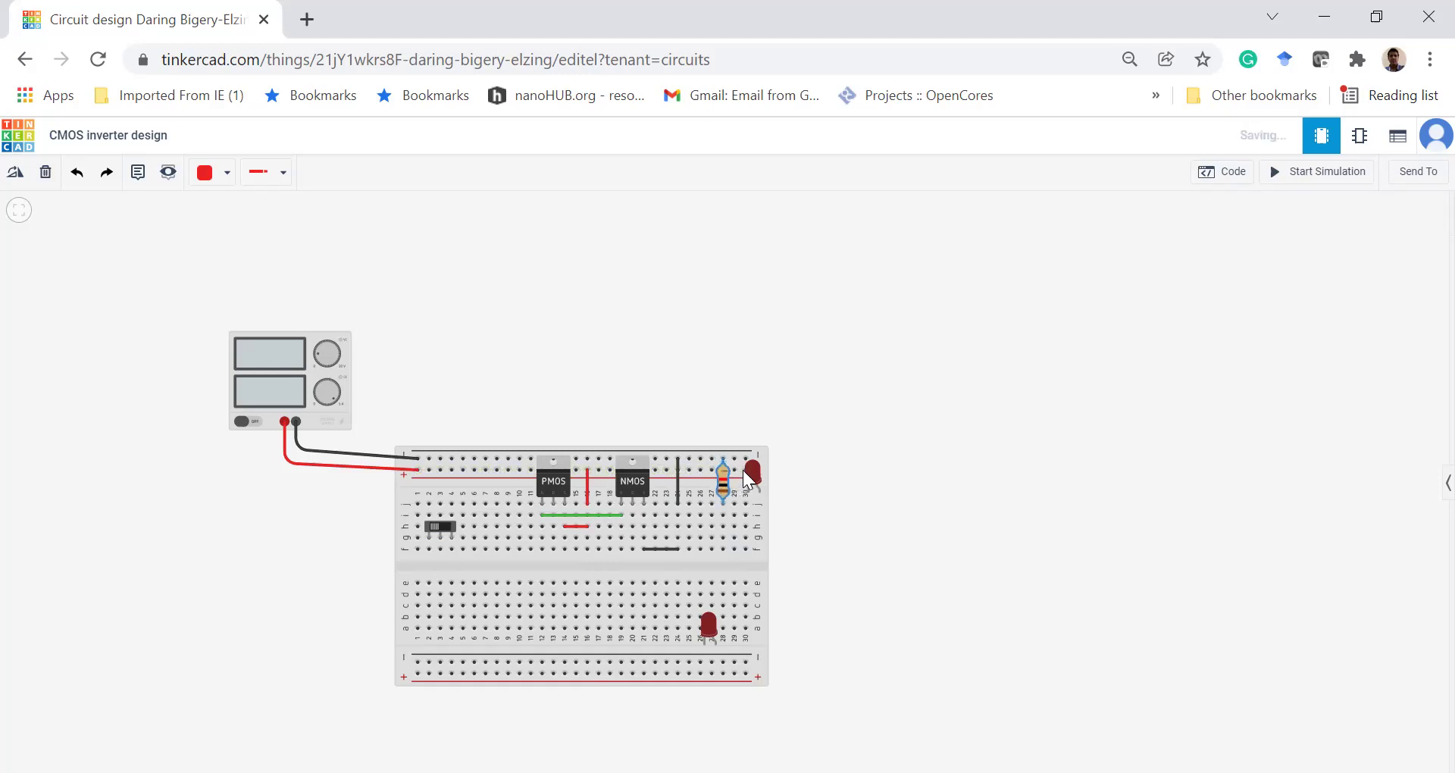
Place the output LED just below the resistor, with its legs in columns 28 and 29
{"action": "left_click_drag", "start_coordinate": [751, 471], "coordinate": [710, 494]}
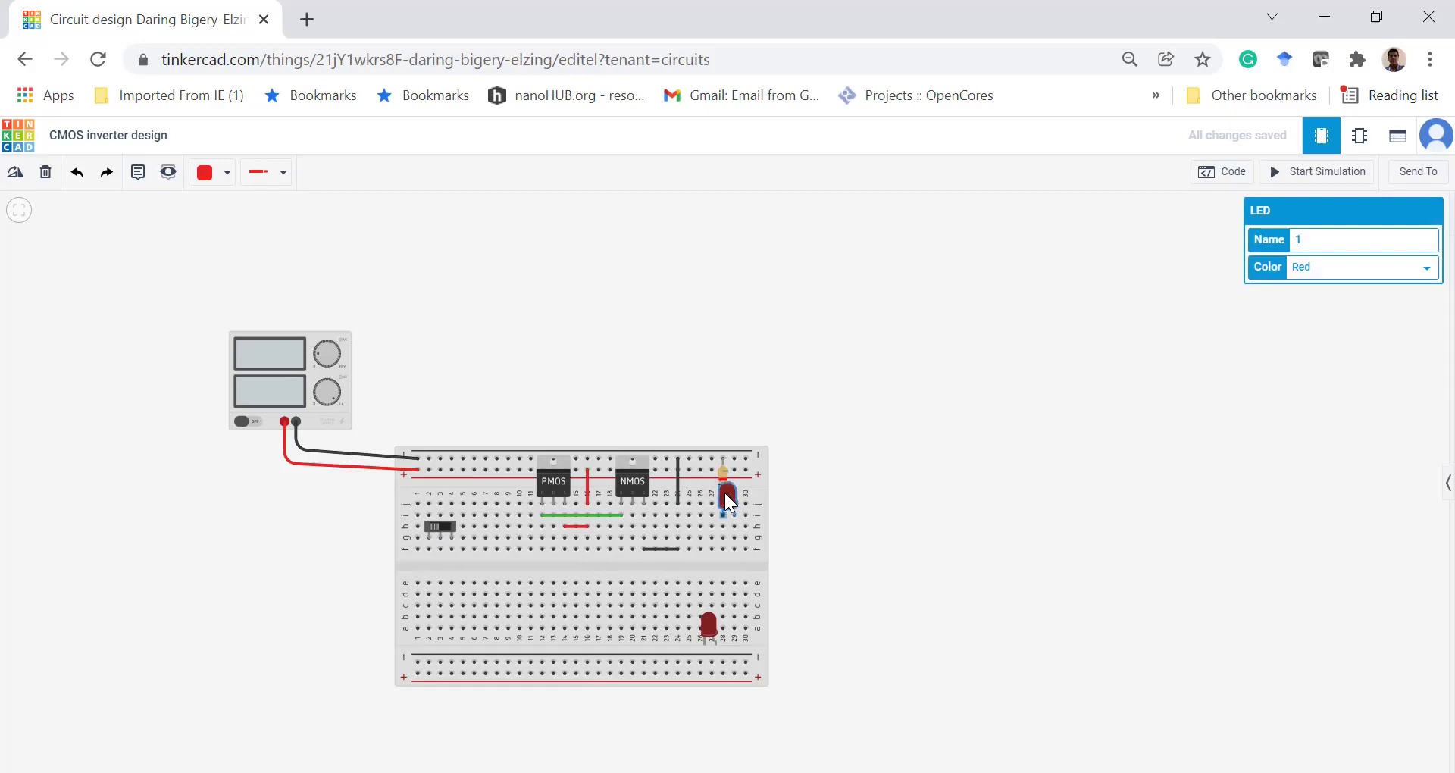
{"action": "left_click", "coordinate": [855, 523]}
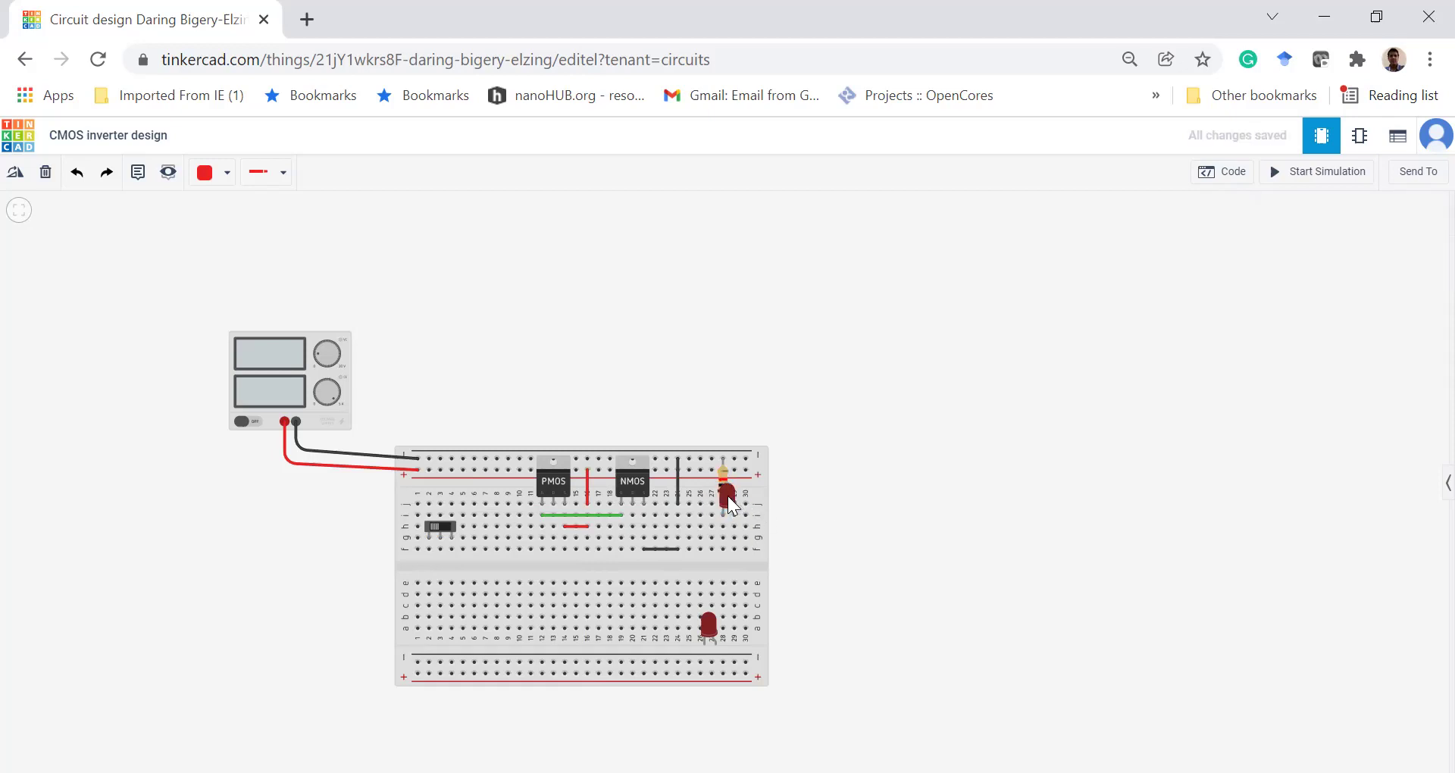
{"action": "left_click_drag", "start_coordinate": [731, 506], "coordinate": [730, 515]}
Run red wires from PMOS drain column 13 to NMOS column 20 along row g, and from column 20 to LED column 29
{"action": "left_click", "coordinate": [553, 538]}
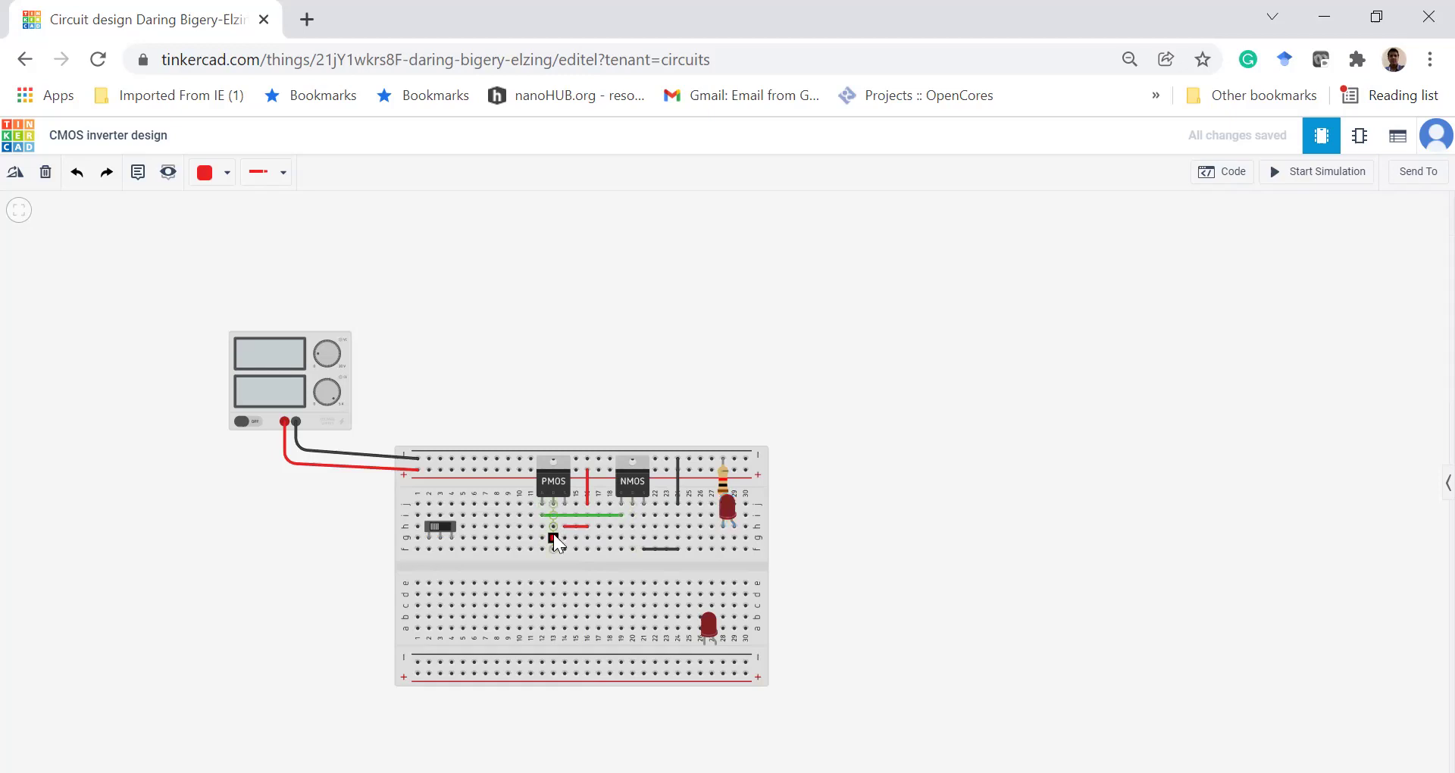
{"action": "left_click", "coordinate": [633, 537]}
{"action": "left_click_drag", "start_coordinate": [635, 536], "coordinate": [737, 543]}
{"action": "left_click", "coordinate": [864, 527]}
Set the output LED's resistor to 220 Ω
{"action": "left_click", "coordinate": [723, 479]}
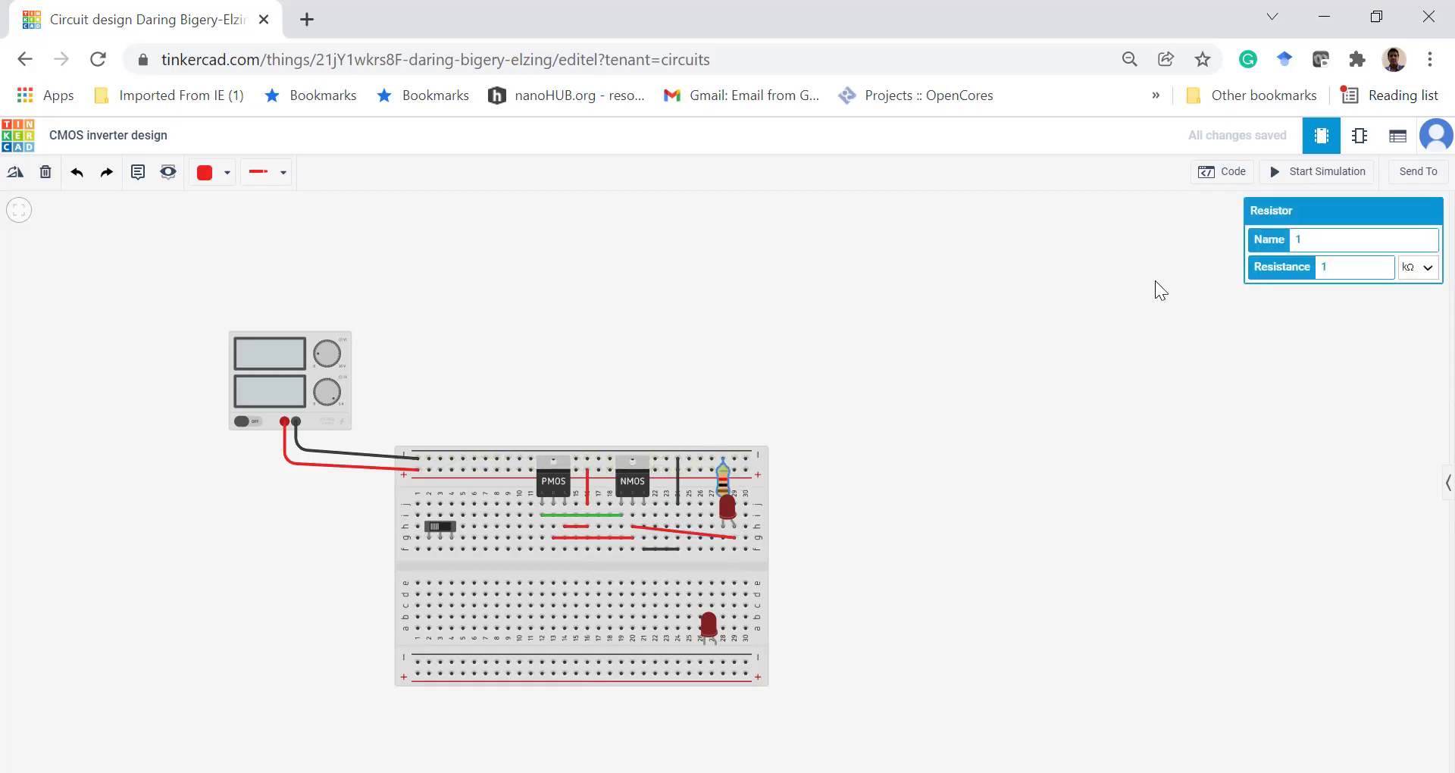
{"action": "left_click", "coordinate": [1415, 273]}
{"action": "left_click", "coordinate": [1414, 338]}
{"action": "left_click_drag", "start_coordinate": [1333, 263], "coordinate": [1318, 269]}
{"action": "type", "text": "220"}
{"action": "left_click", "coordinate": [1291, 383]}
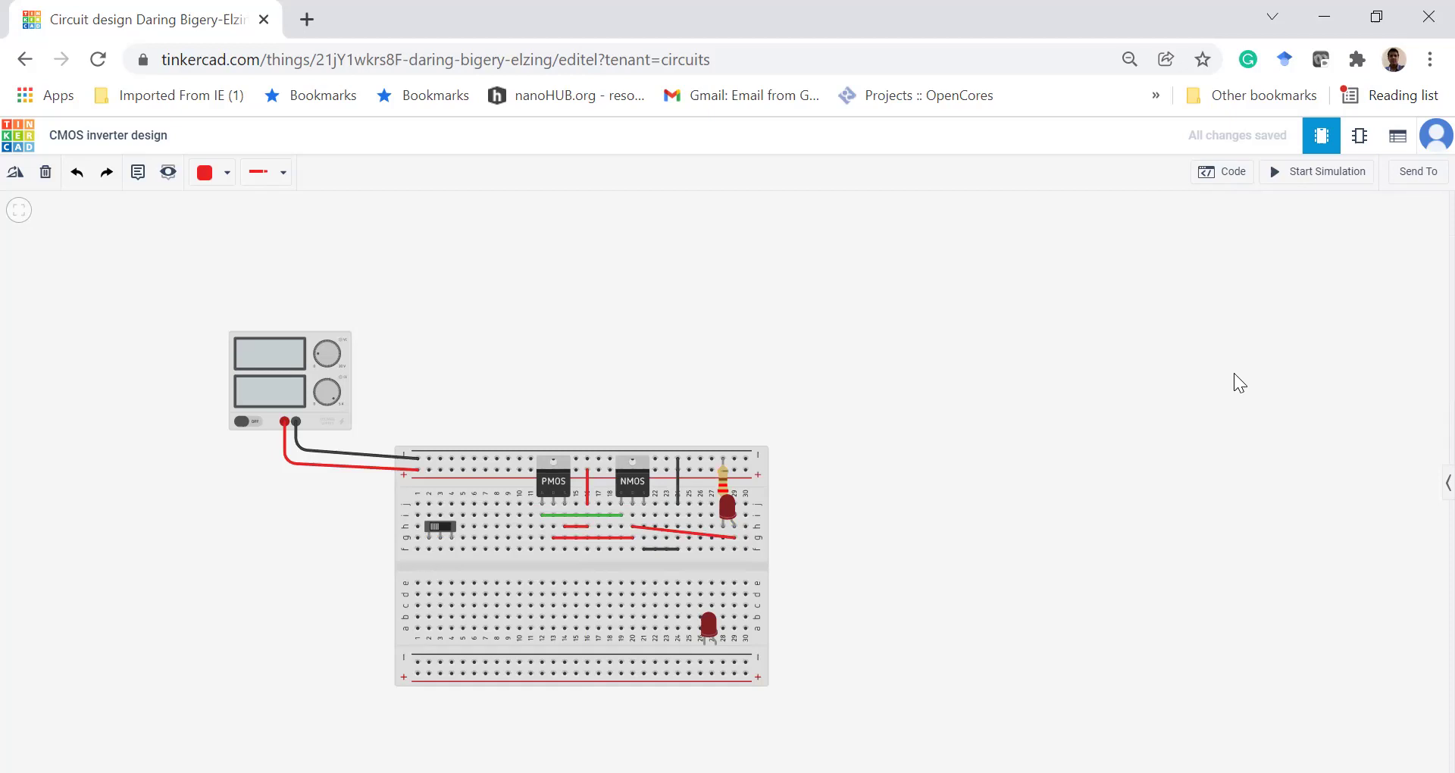
Wire slideswitch column 2 to the upper positive rail in red and column 4 to the upper negative rail in black
{"action": "left_click", "coordinate": [427, 501]}
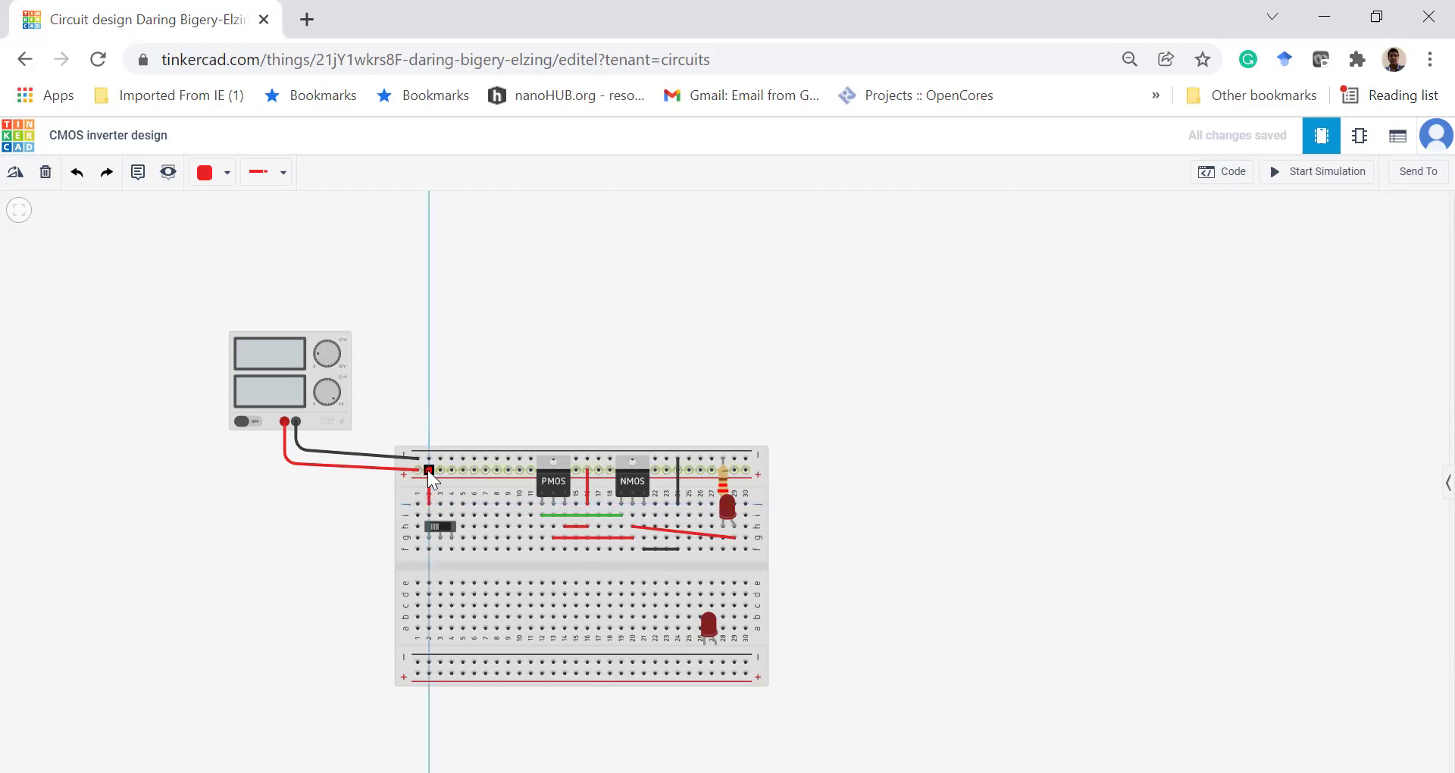
{"action": "left_click", "coordinate": [427, 470]}
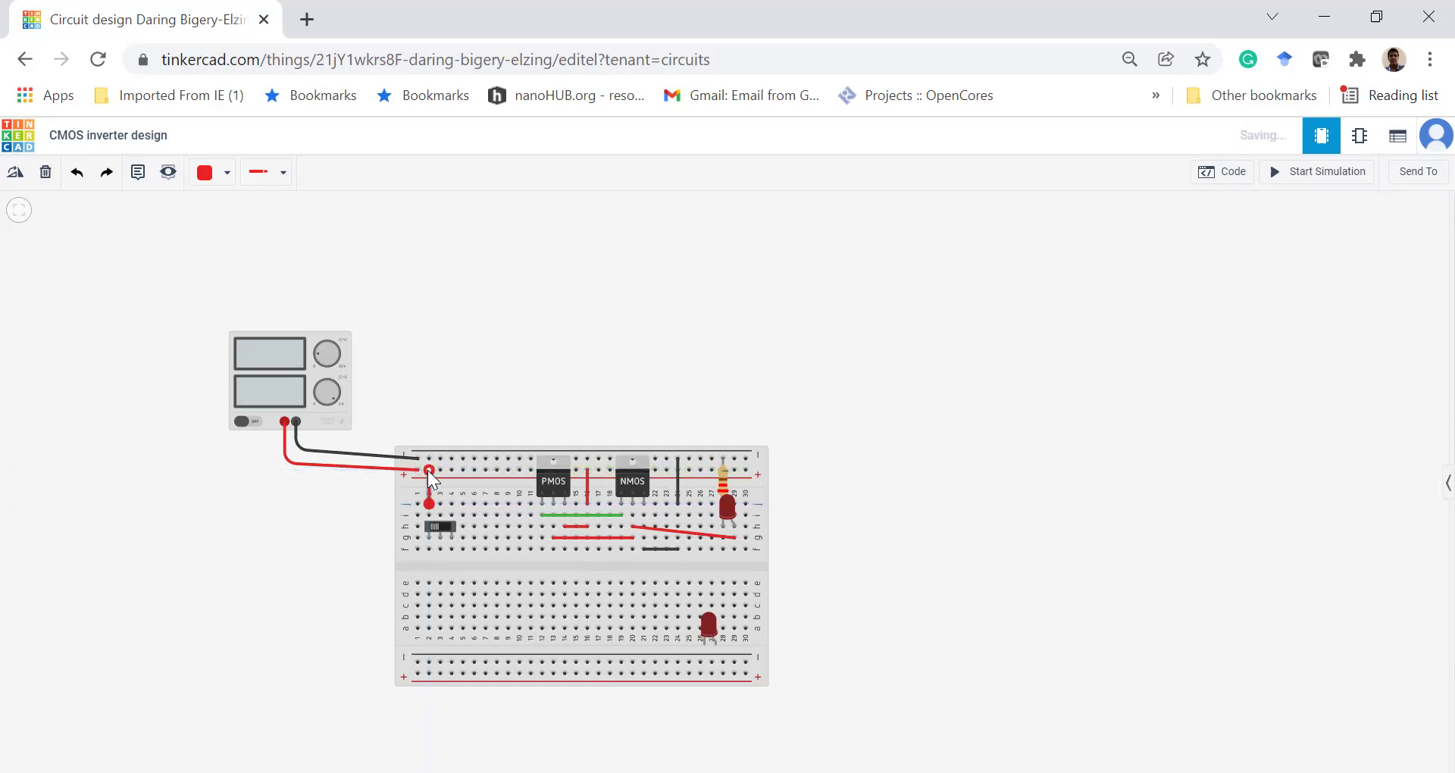
{"action": "left_click", "coordinate": [214, 174]}
{"action": "left_click", "coordinate": [227, 221]}
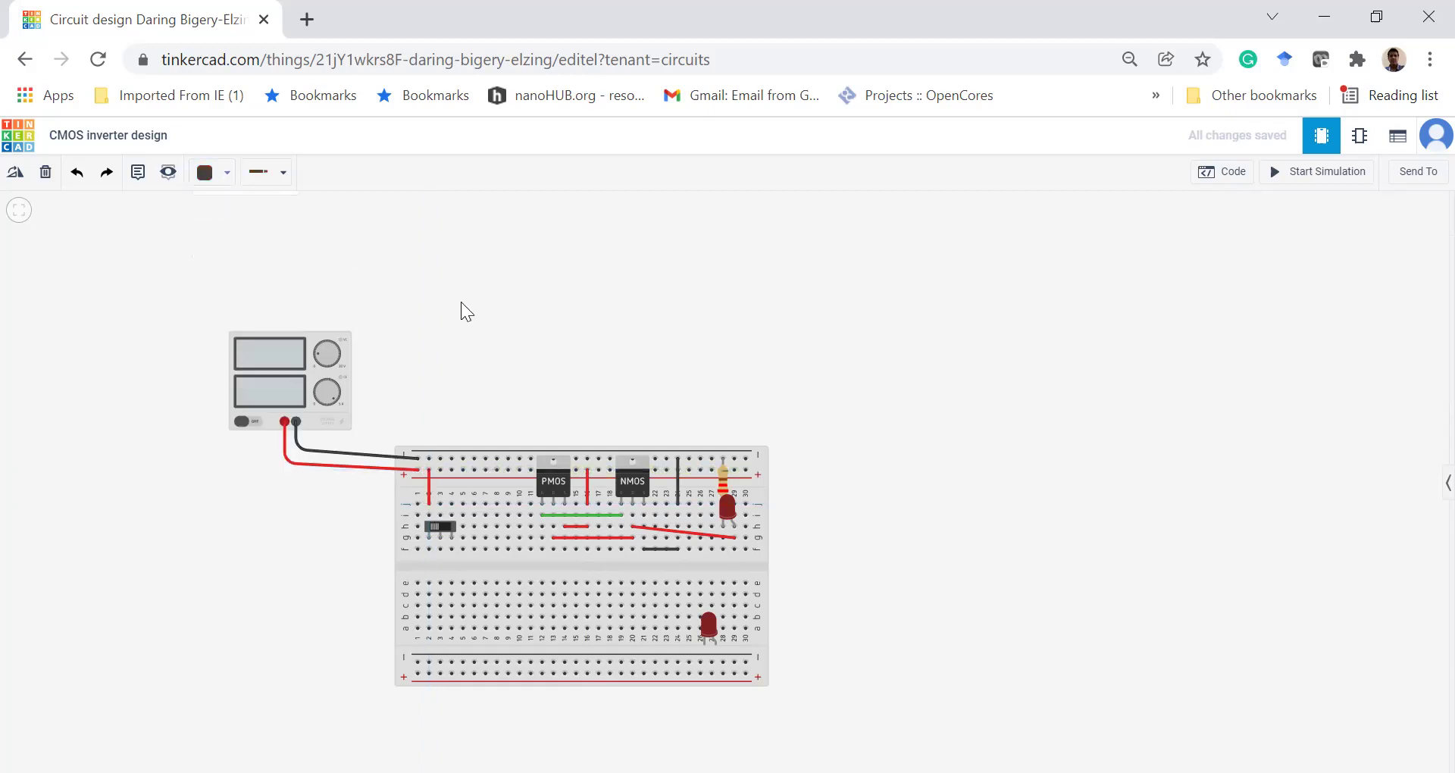
{"action": "left_click", "coordinate": [452, 502]}
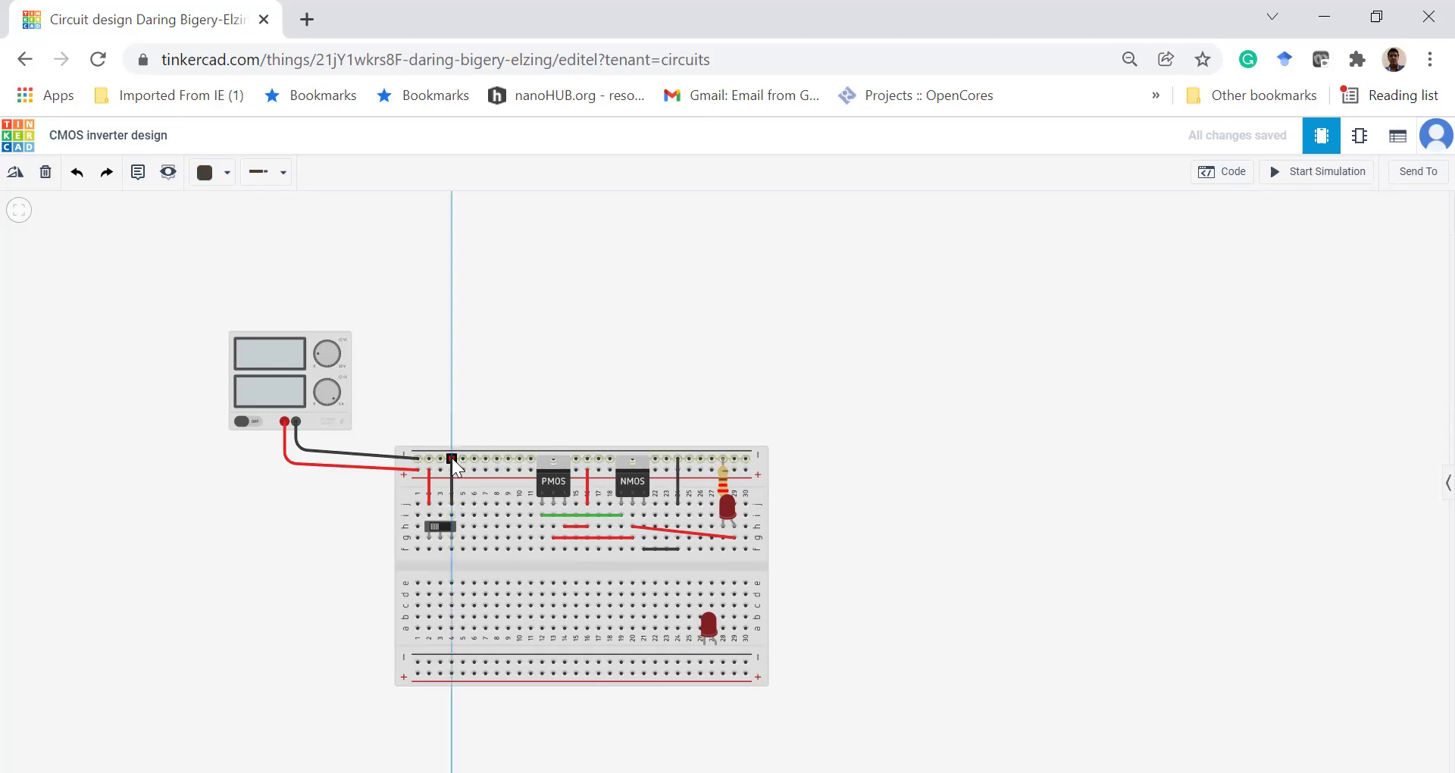
{"action": "left_click", "coordinate": [451, 459]}
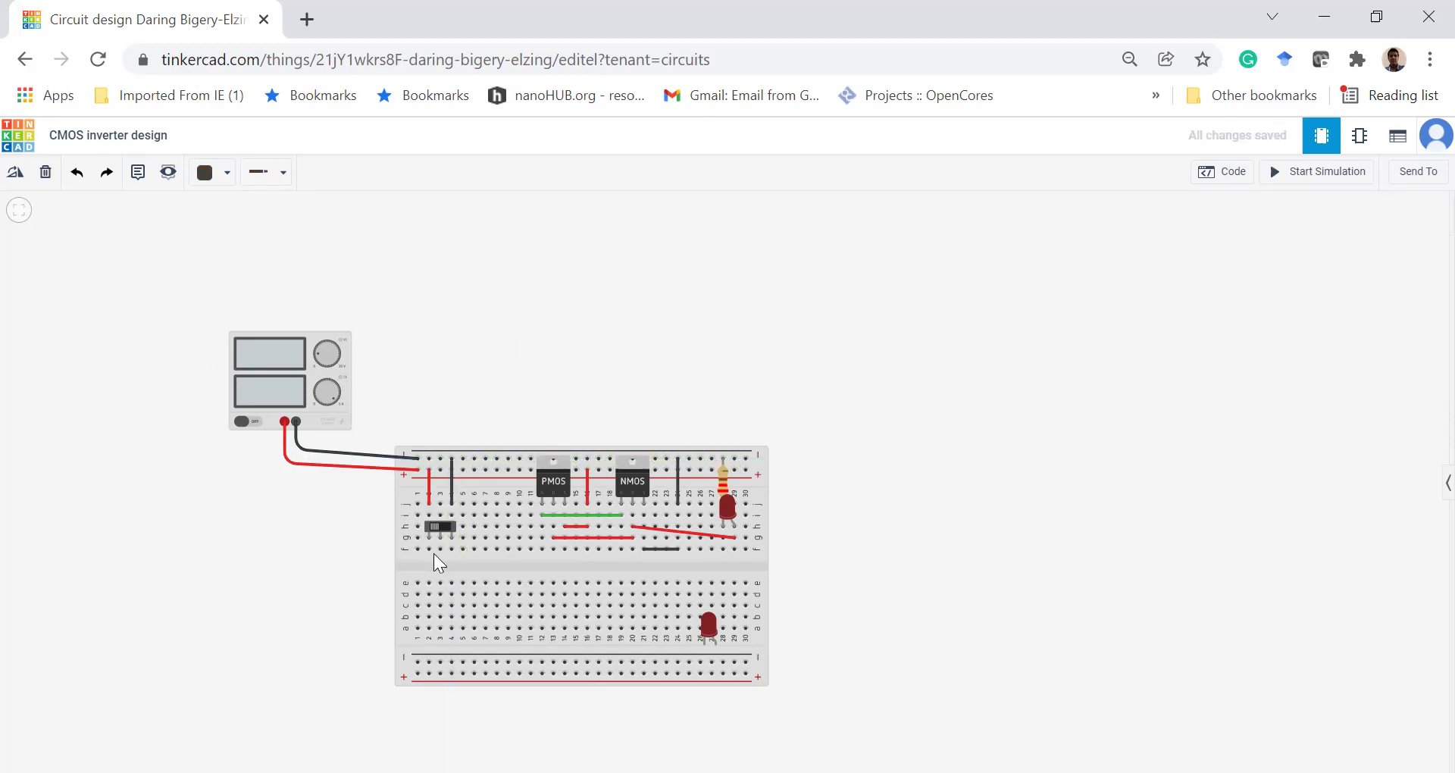
Connect the slideswitch's common column 3 to PMOS gate column 12 along row f with a green wire
{"action": "left_click", "coordinate": [215, 174]}
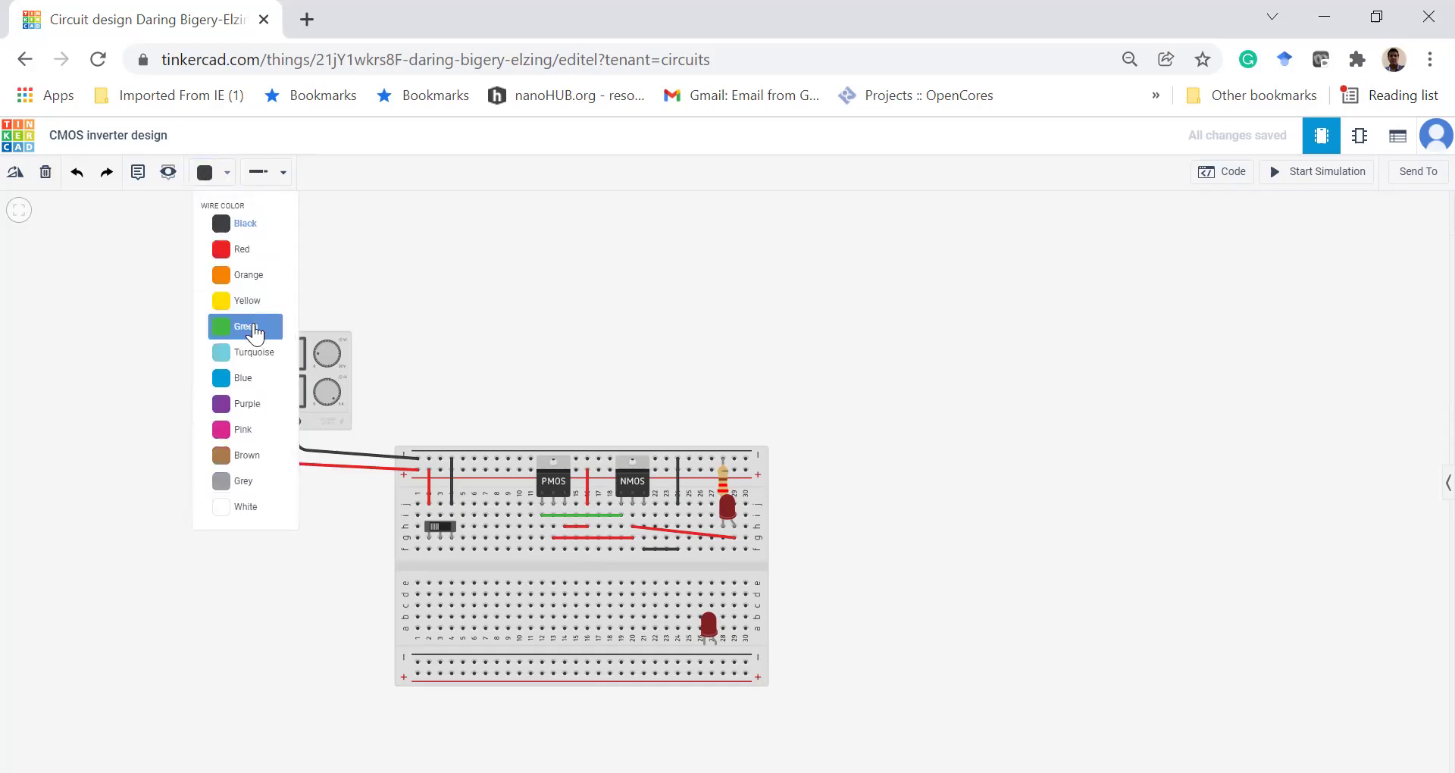
{"action": "left_click", "coordinate": [255, 331]}
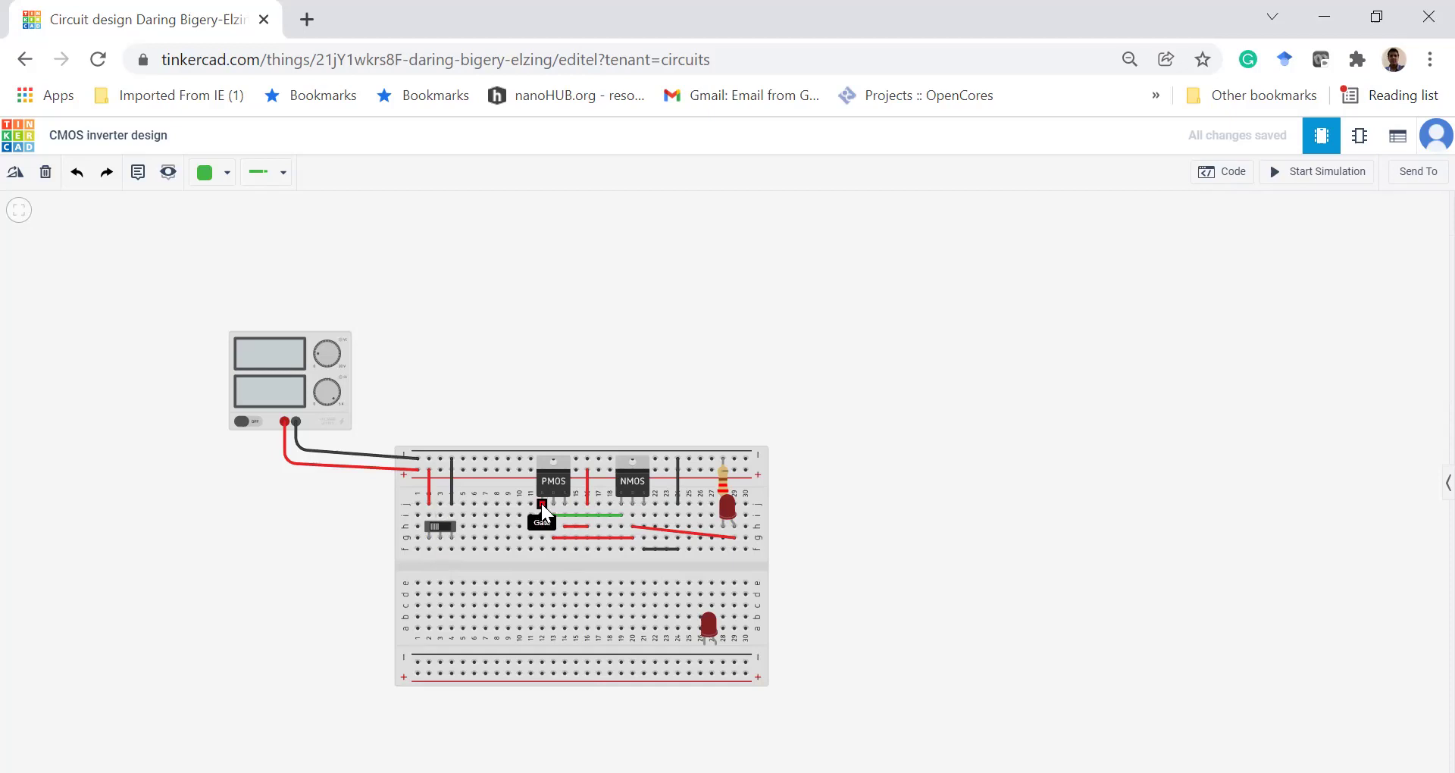
{"action": "left_click", "coordinate": [440, 548]}
{"action": "left_click", "coordinate": [543, 548]}
Place the second LED between the slideswitch and the PMOS, with its legs in columns 7 and 8
{"action": "left_click_drag", "start_coordinate": [711, 623], "coordinate": [418, 501]}
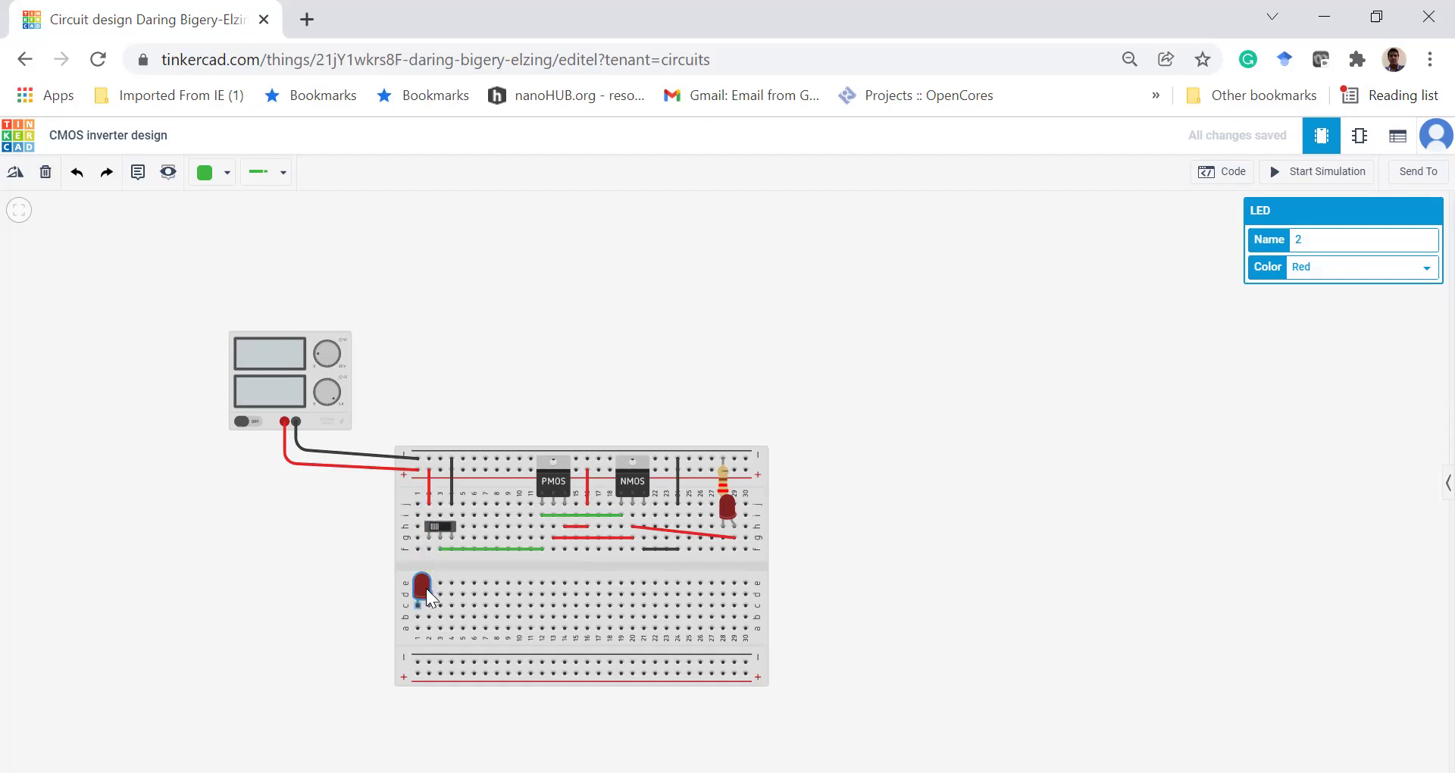
{"action": "left_click_drag", "start_coordinate": [426, 589], "coordinate": [493, 526]}
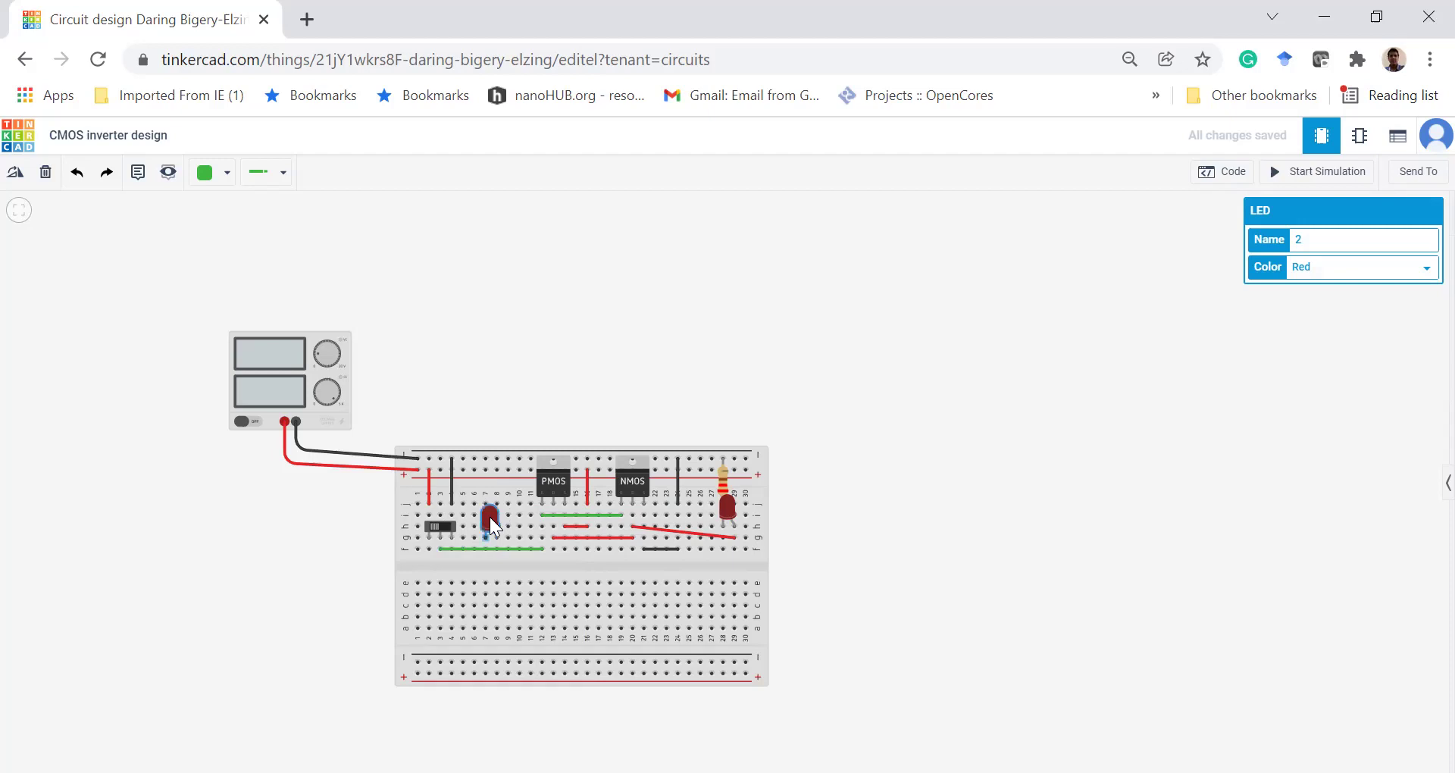
{"action": "left_click", "coordinate": [972, 508]}
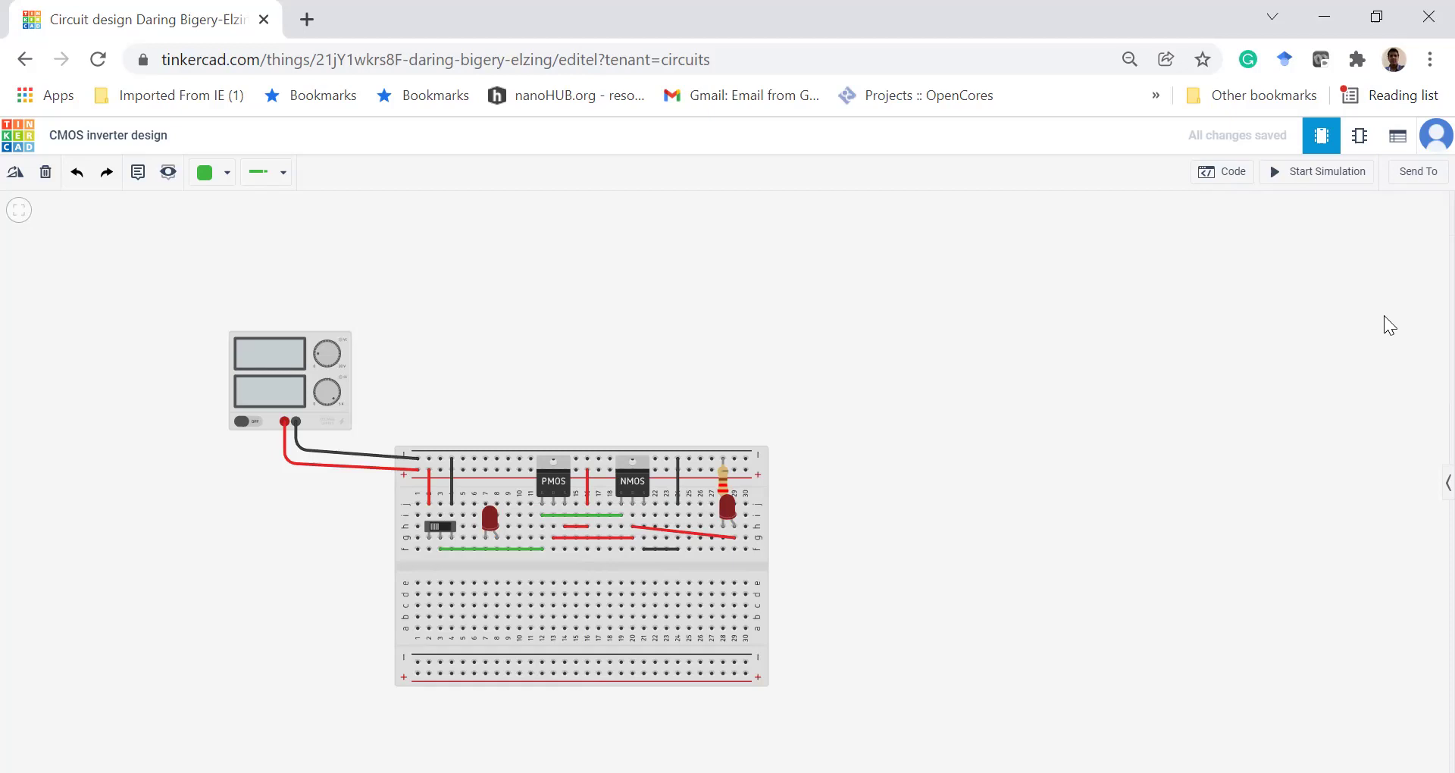
Add a resistor from the upper negative rail to column 7, and connect column 3 to column 8 along row j in green
{"action": "left_click", "coordinate": [1447, 483]}
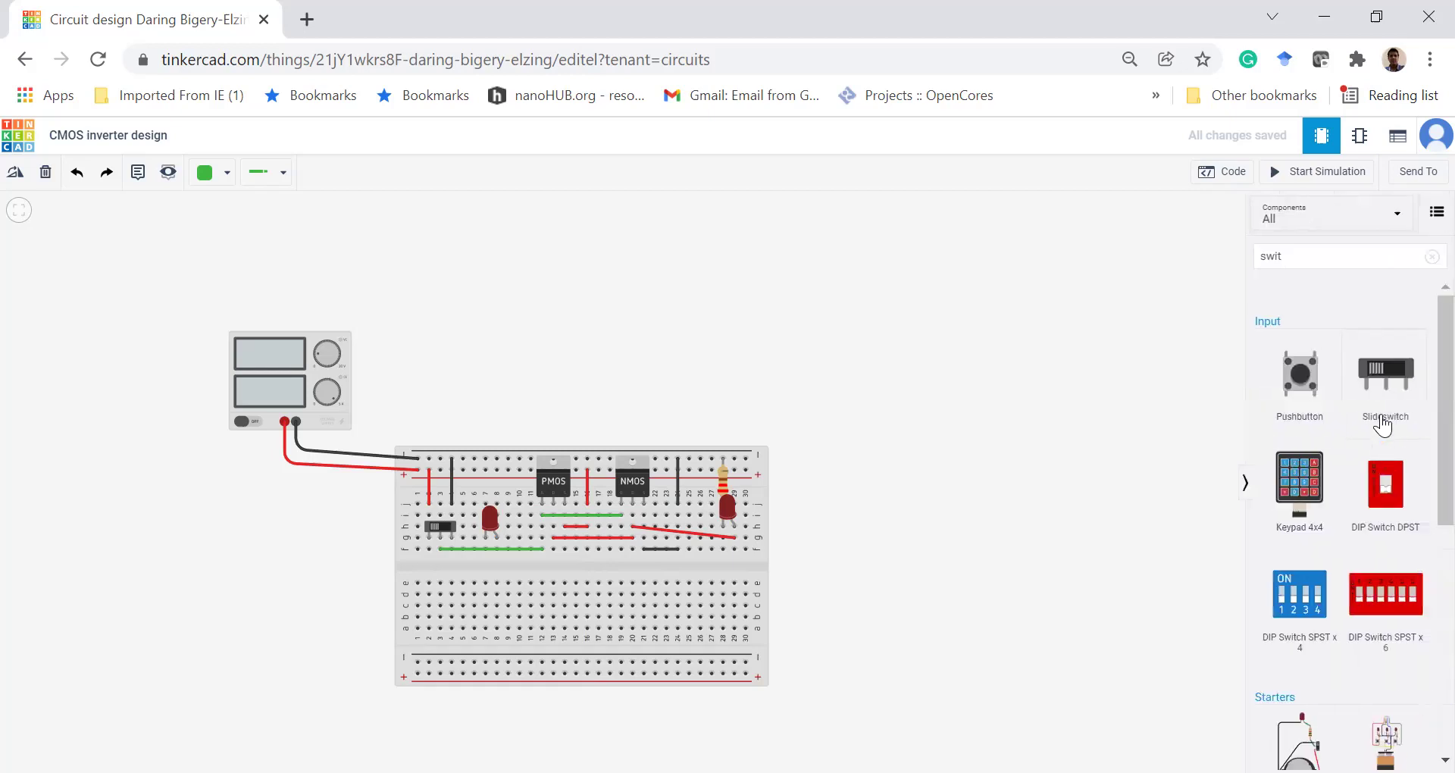
{"action": "left_click", "coordinate": [1432, 256]}
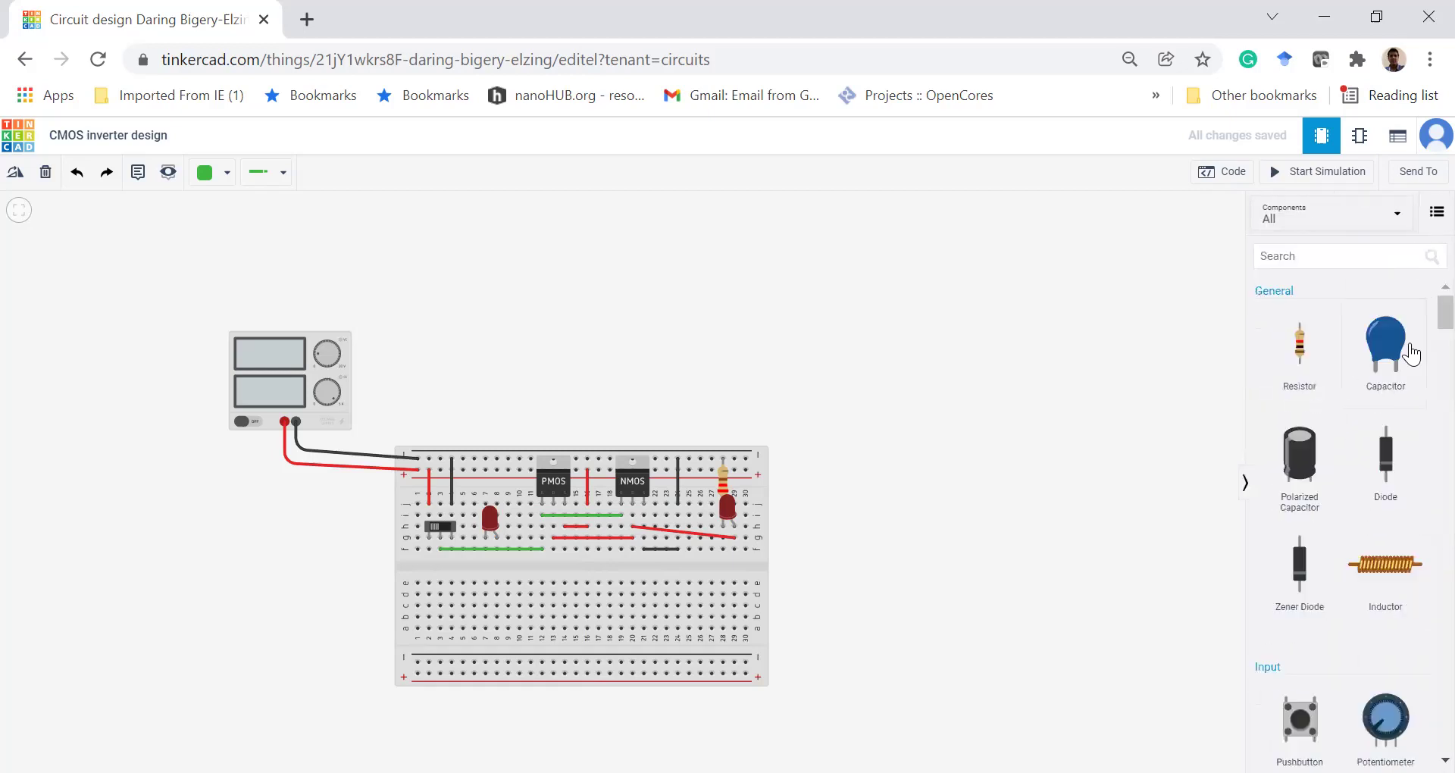
{"action": "left_click_drag", "start_coordinate": [1302, 361], "coordinate": [486, 480]}
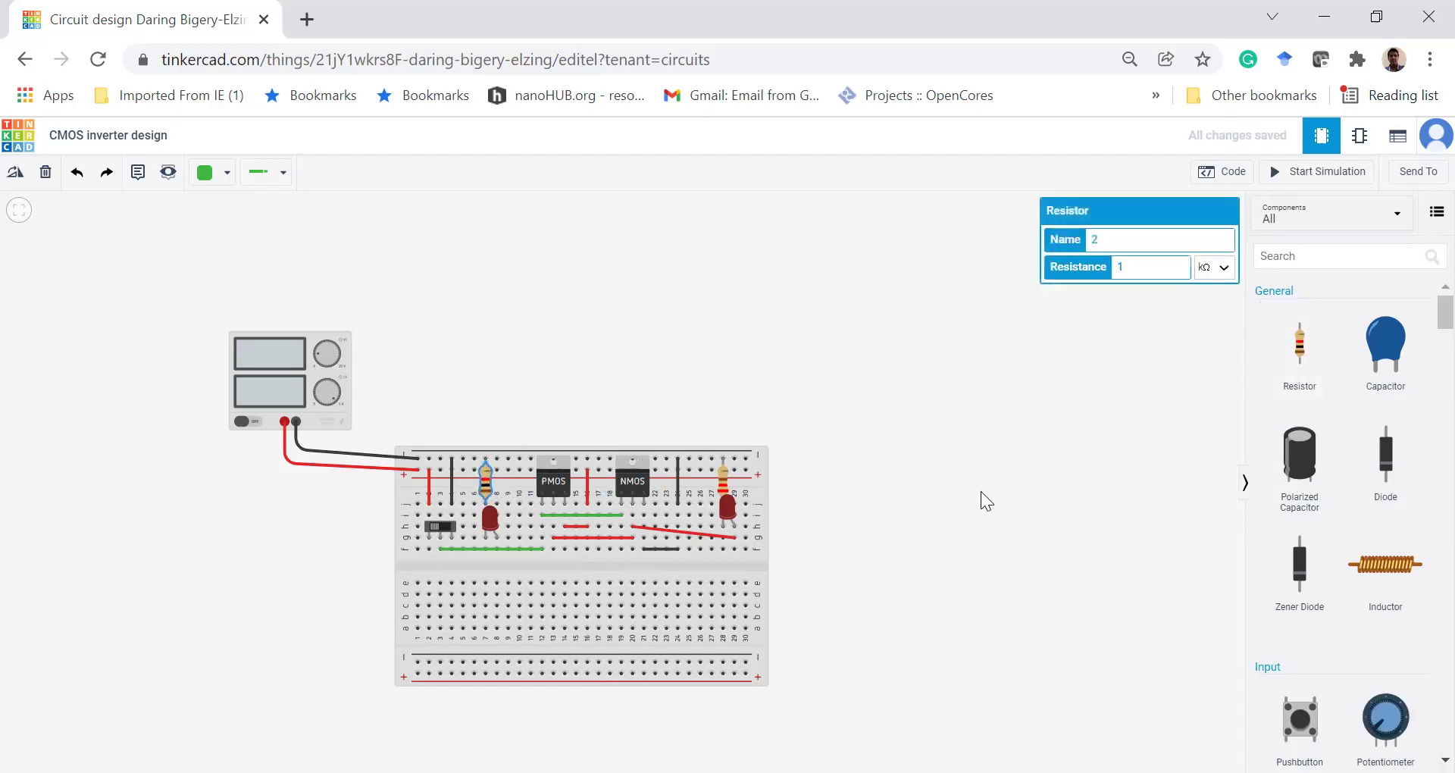
{"action": "left_click", "coordinate": [981, 492]}
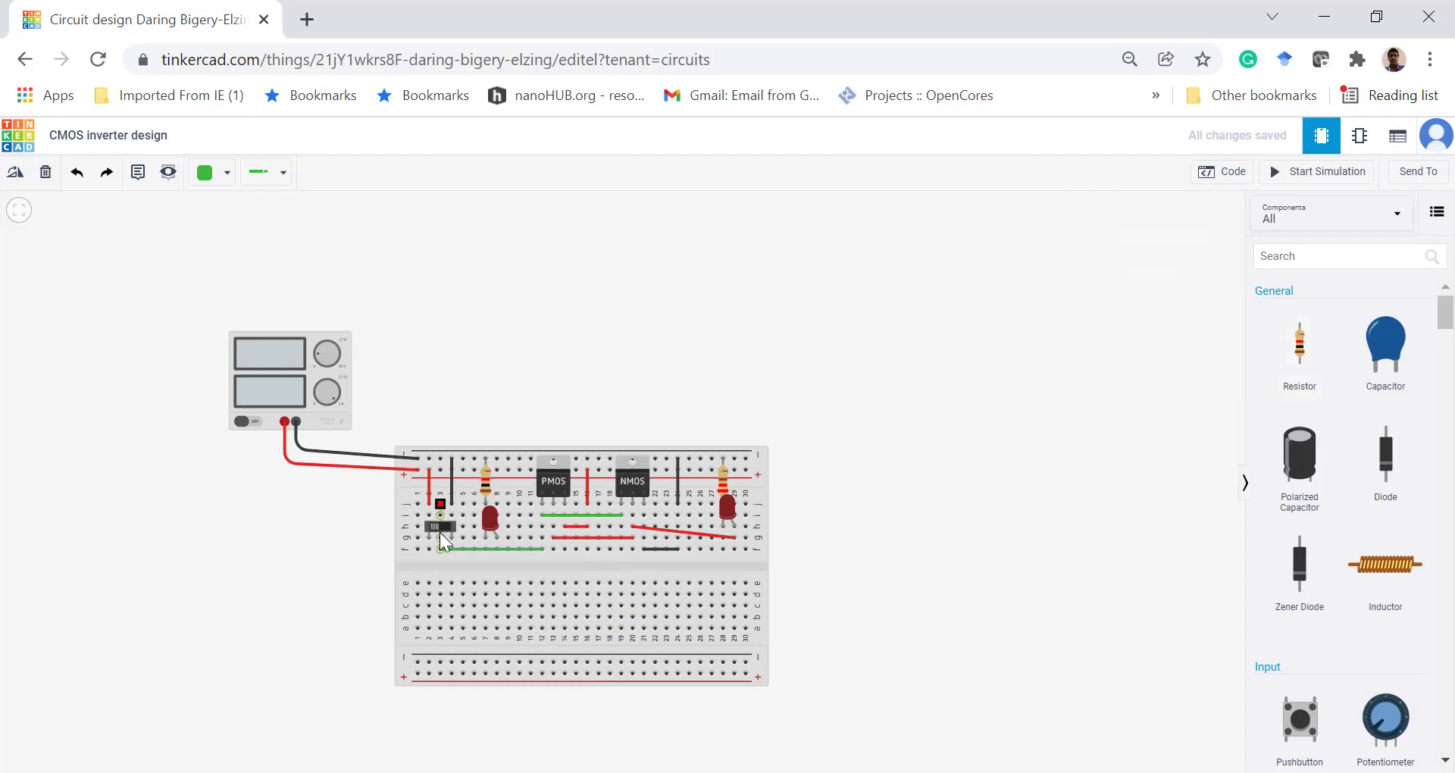
{"action": "left_click", "coordinate": [440, 504]}
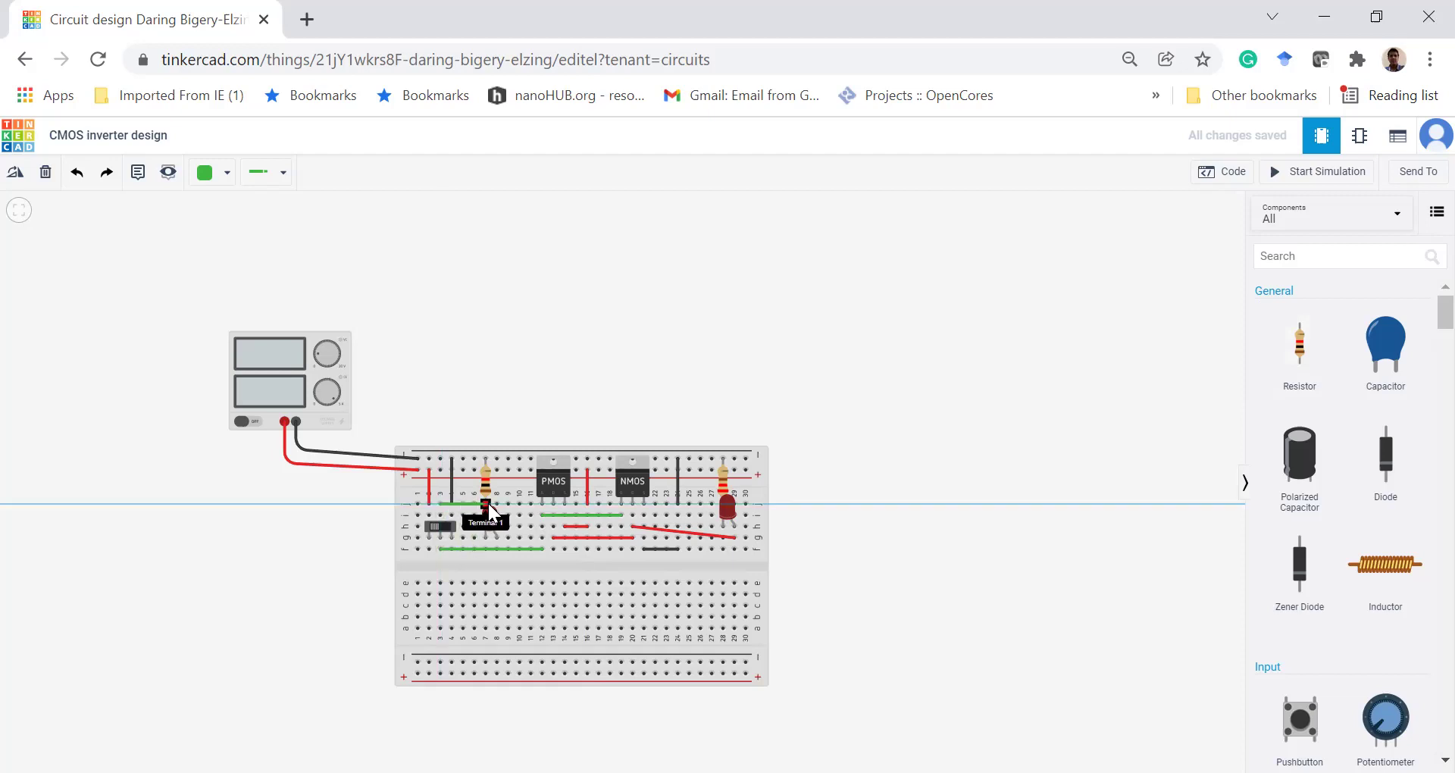
{"action": "left_click", "coordinate": [496, 503]}
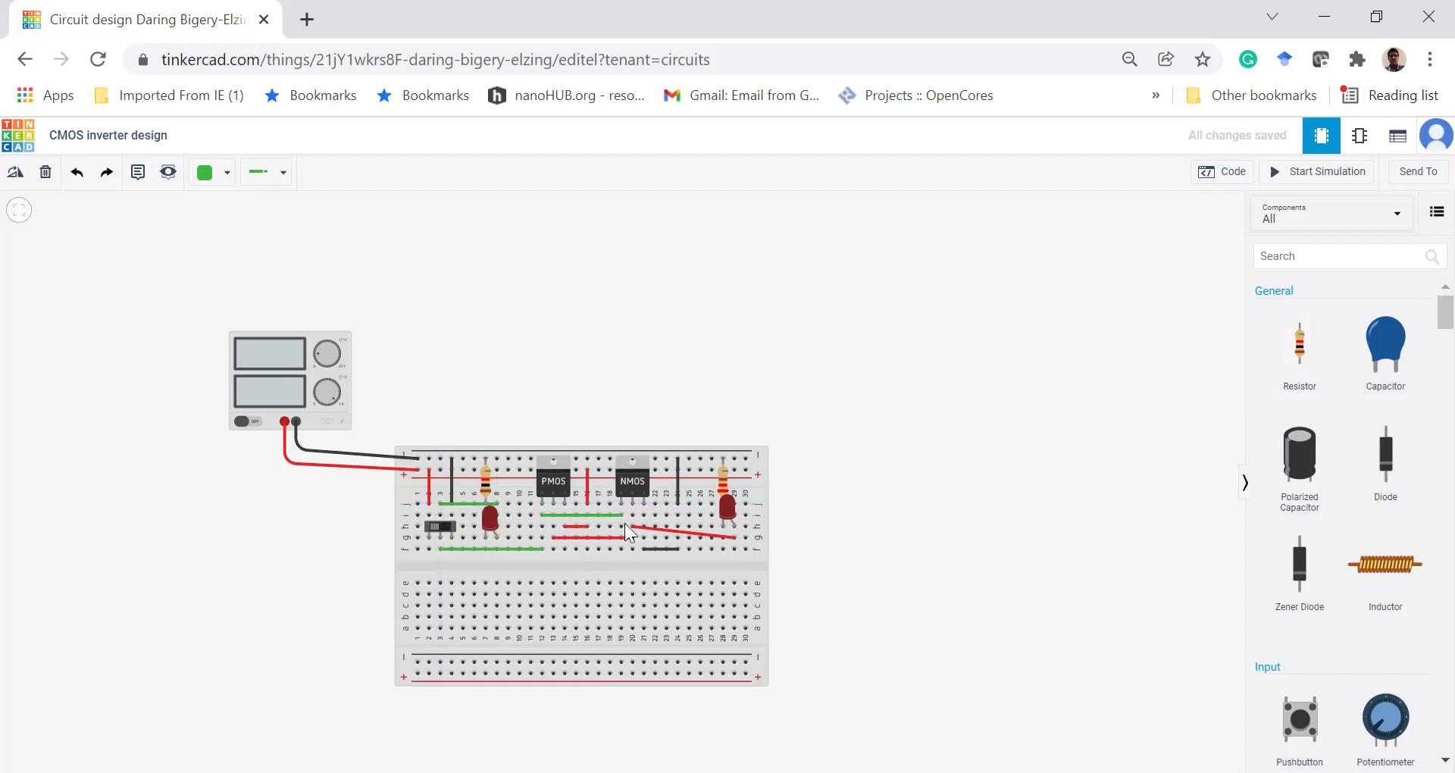
Set the resistor above the input LED to 220 Ω
{"action": "left_click", "coordinate": [486, 485]}
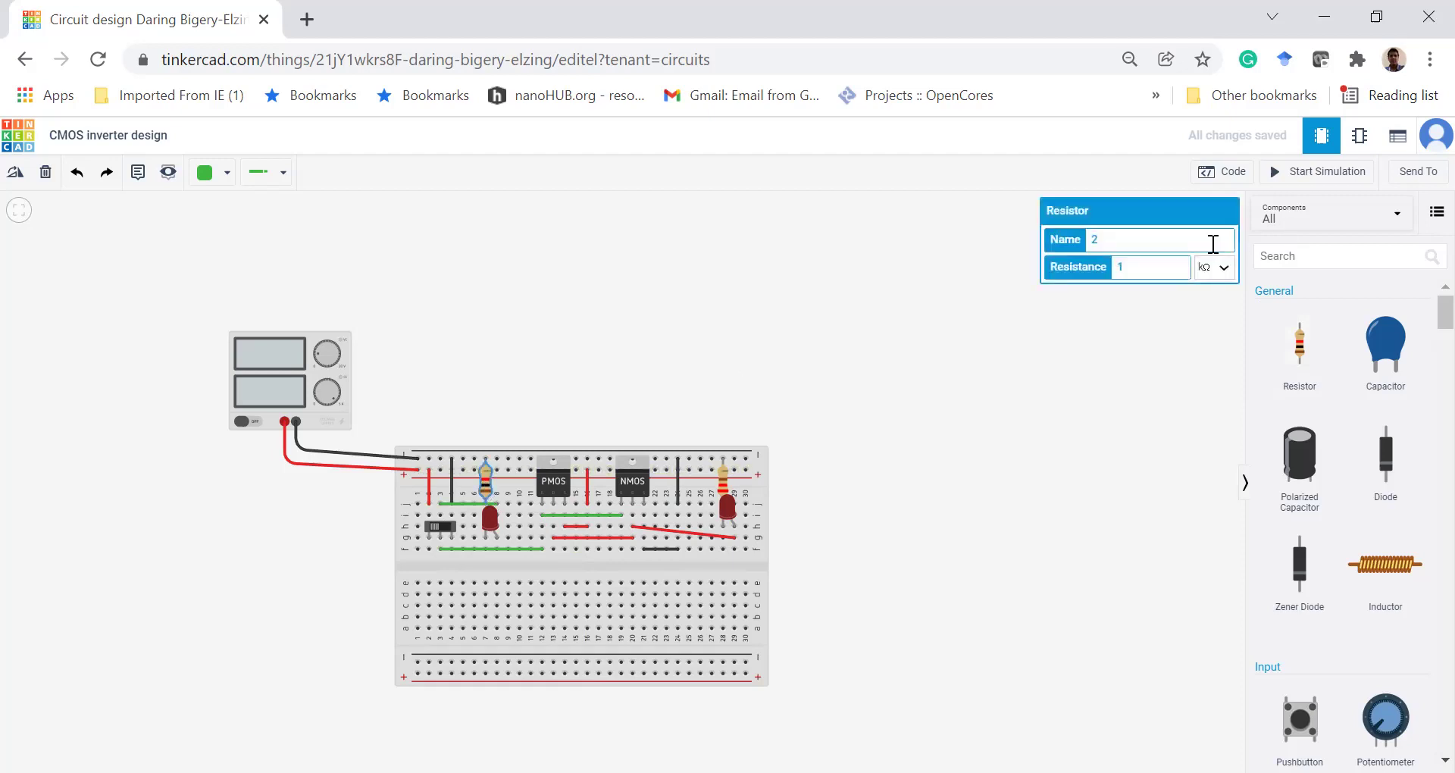
{"action": "left_click", "coordinate": [1215, 267]}
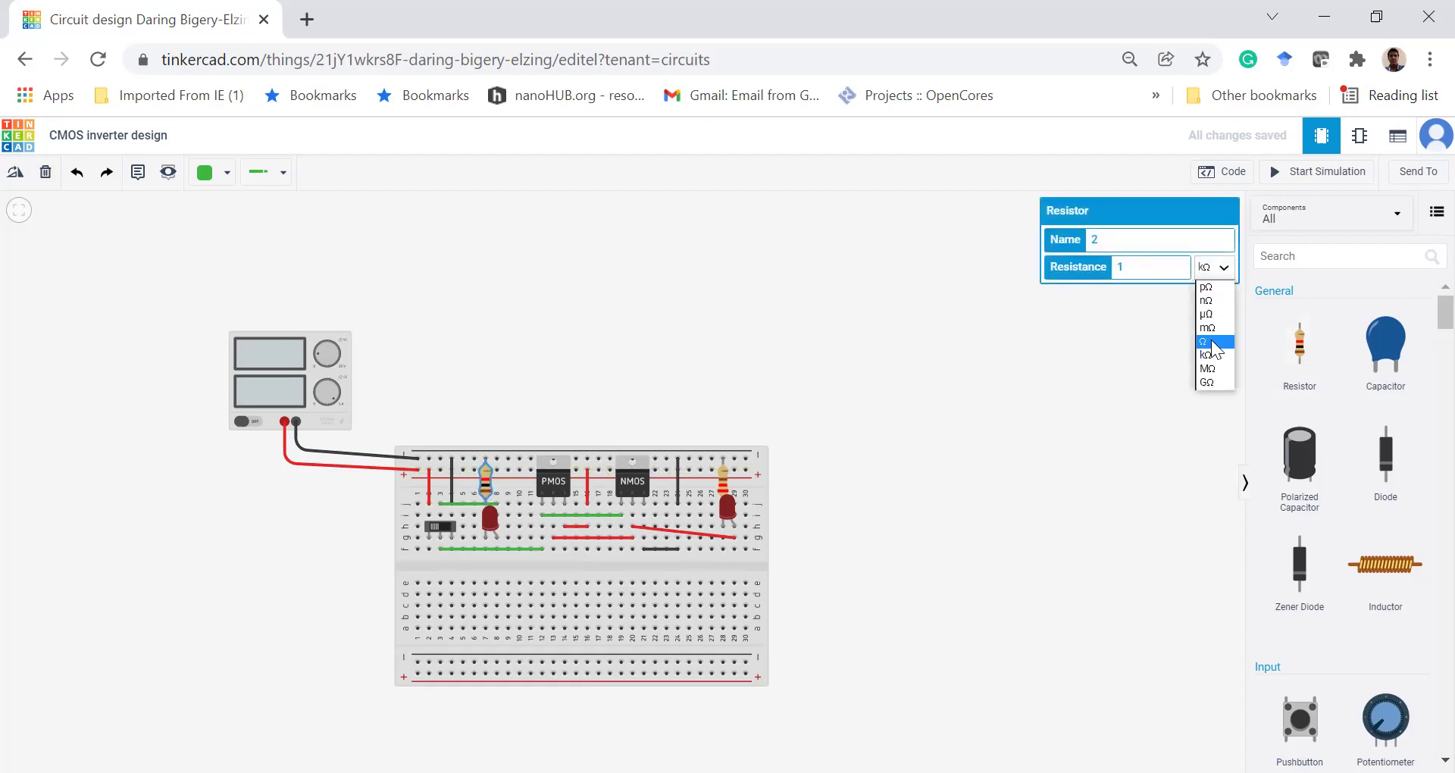
{"action": "left_click", "coordinate": [1213, 342]}
{"action": "left_click", "coordinate": [1102, 271]}
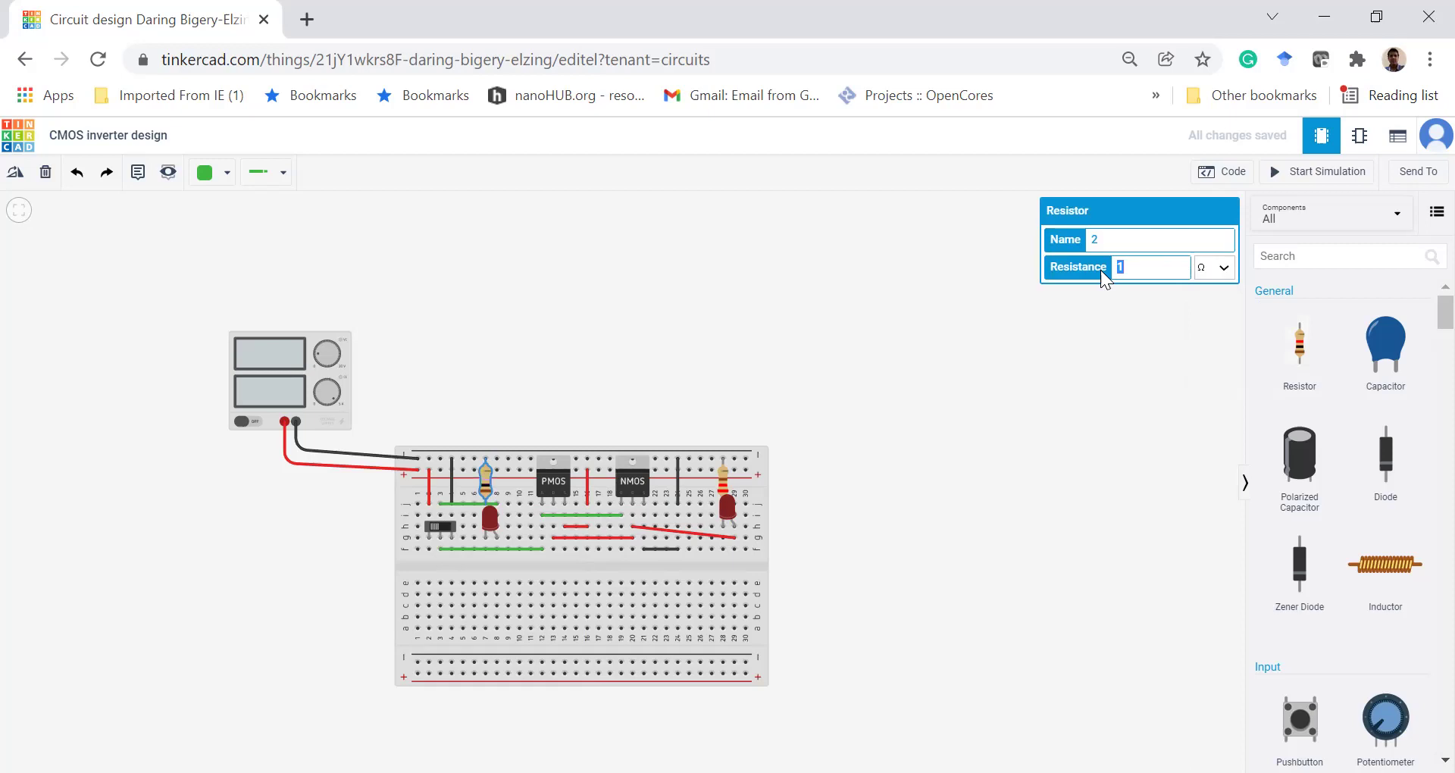
{"action": "type", "text": "220"}
{"action": "left_click", "coordinate": [1113, 349]}
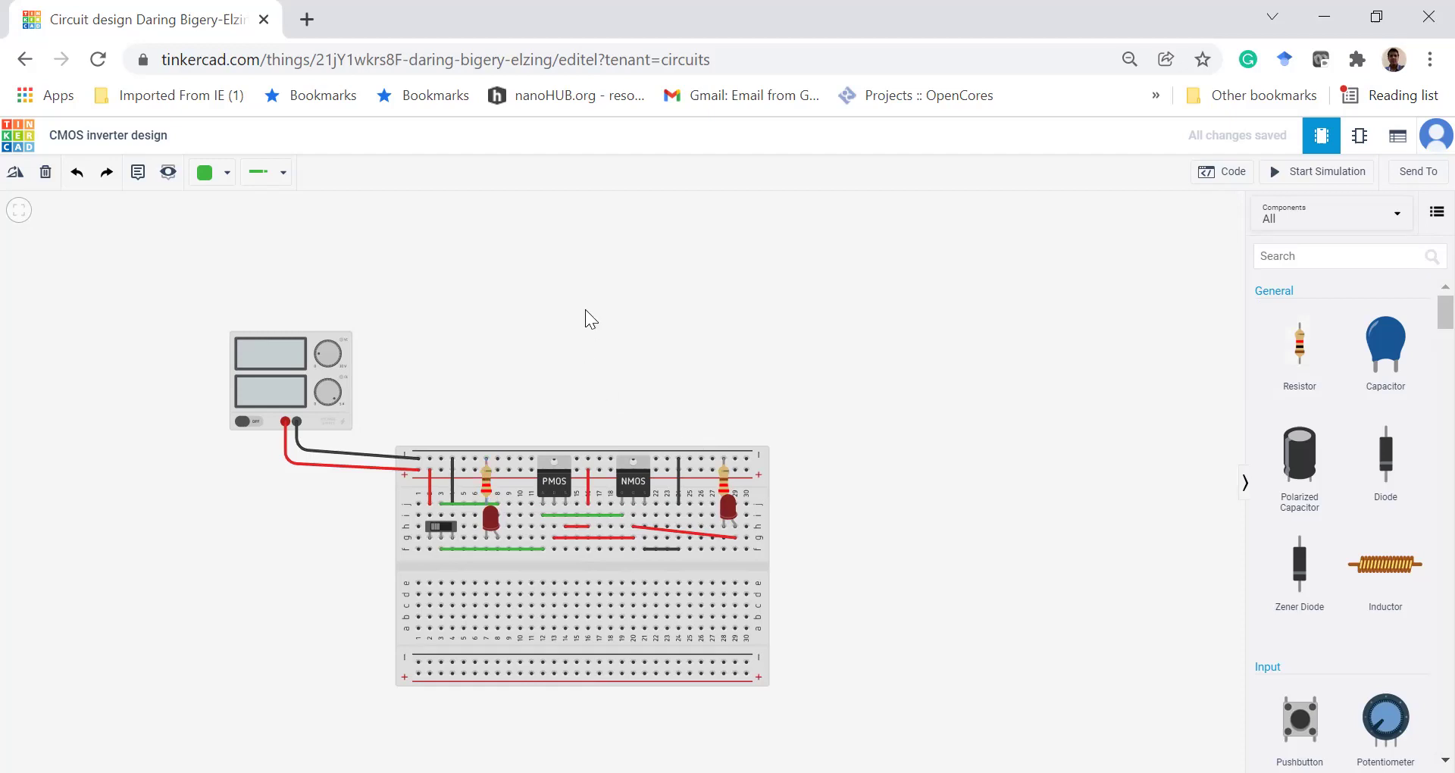
Change the color of the LED beside the slideswitch to Blue
{"action": "left_click", "coordinate": [496, 521]}
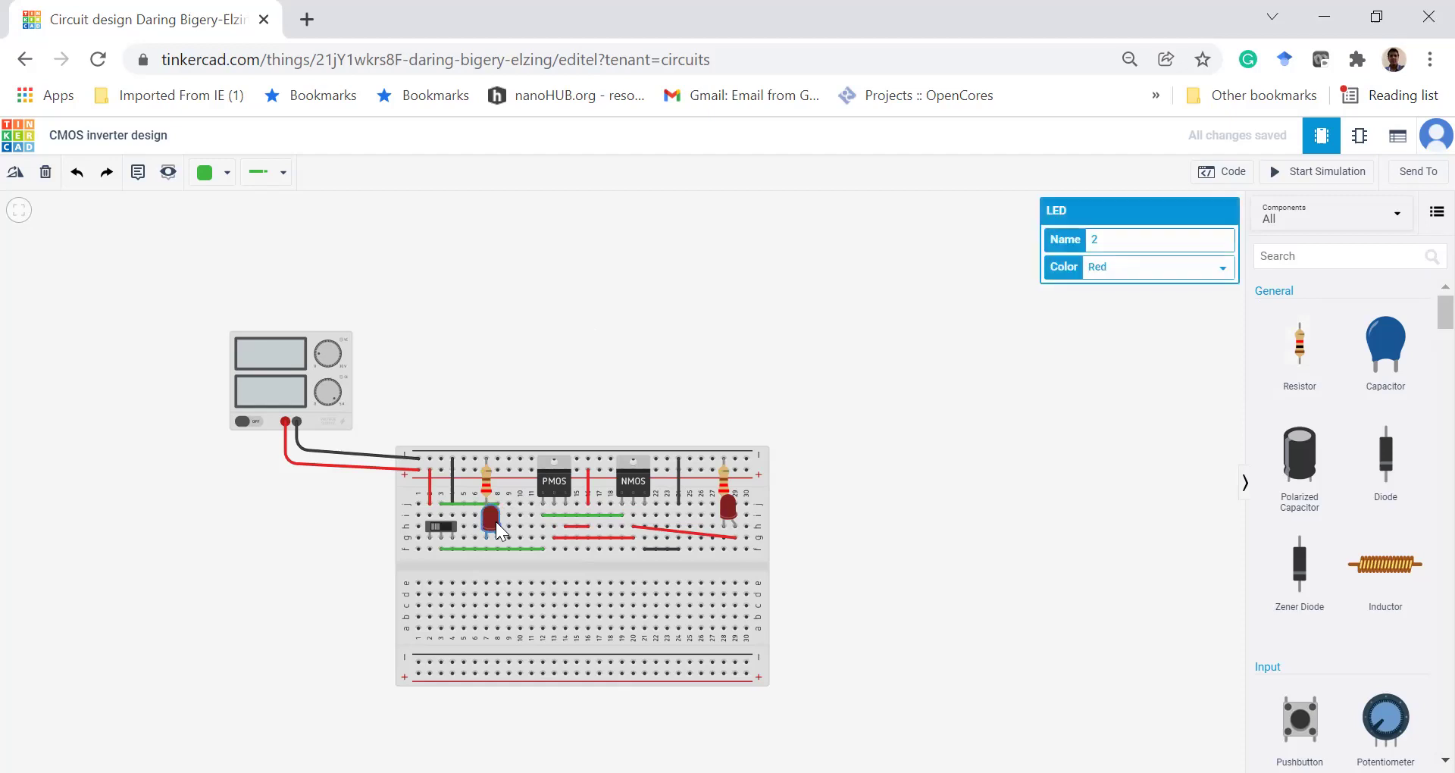
{"action": "left_click", "coordinate": [1109, 269]}
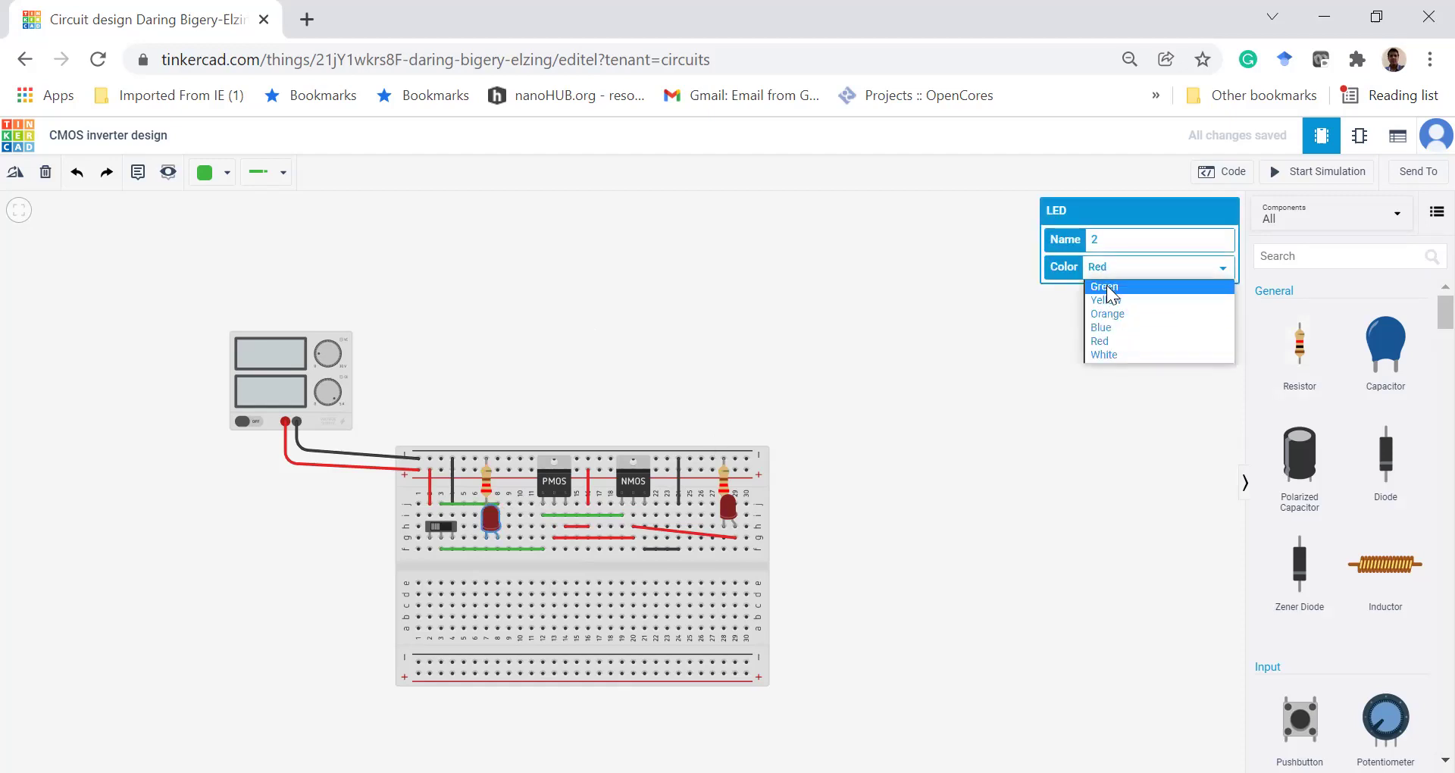
{"action": "left_click", "coordinate": [1109, 331]}
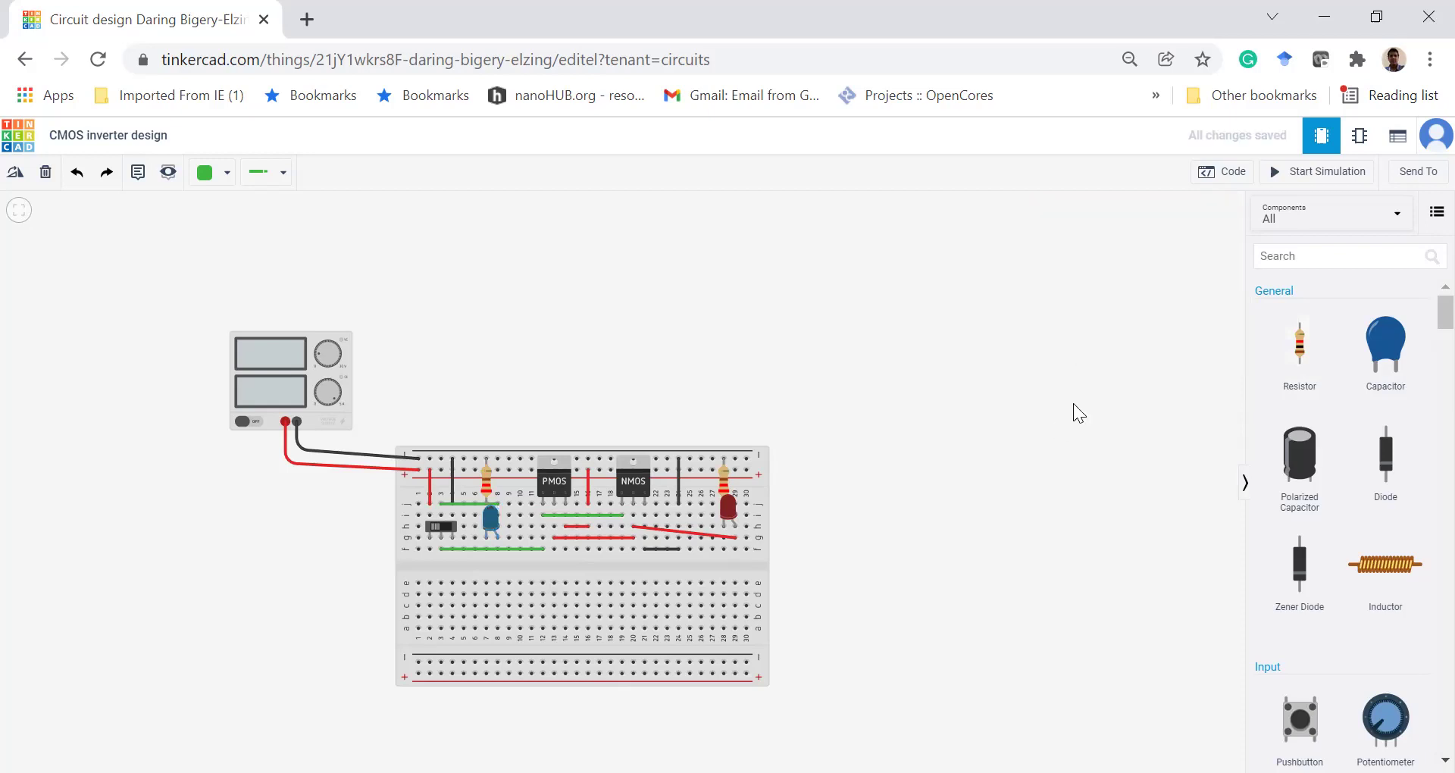
Run the simulation, toggle the slideswitch several times to test the inverter with both input levels, and stop the simulation
{"action": "left_click", "coordinate": [1316, 176]}
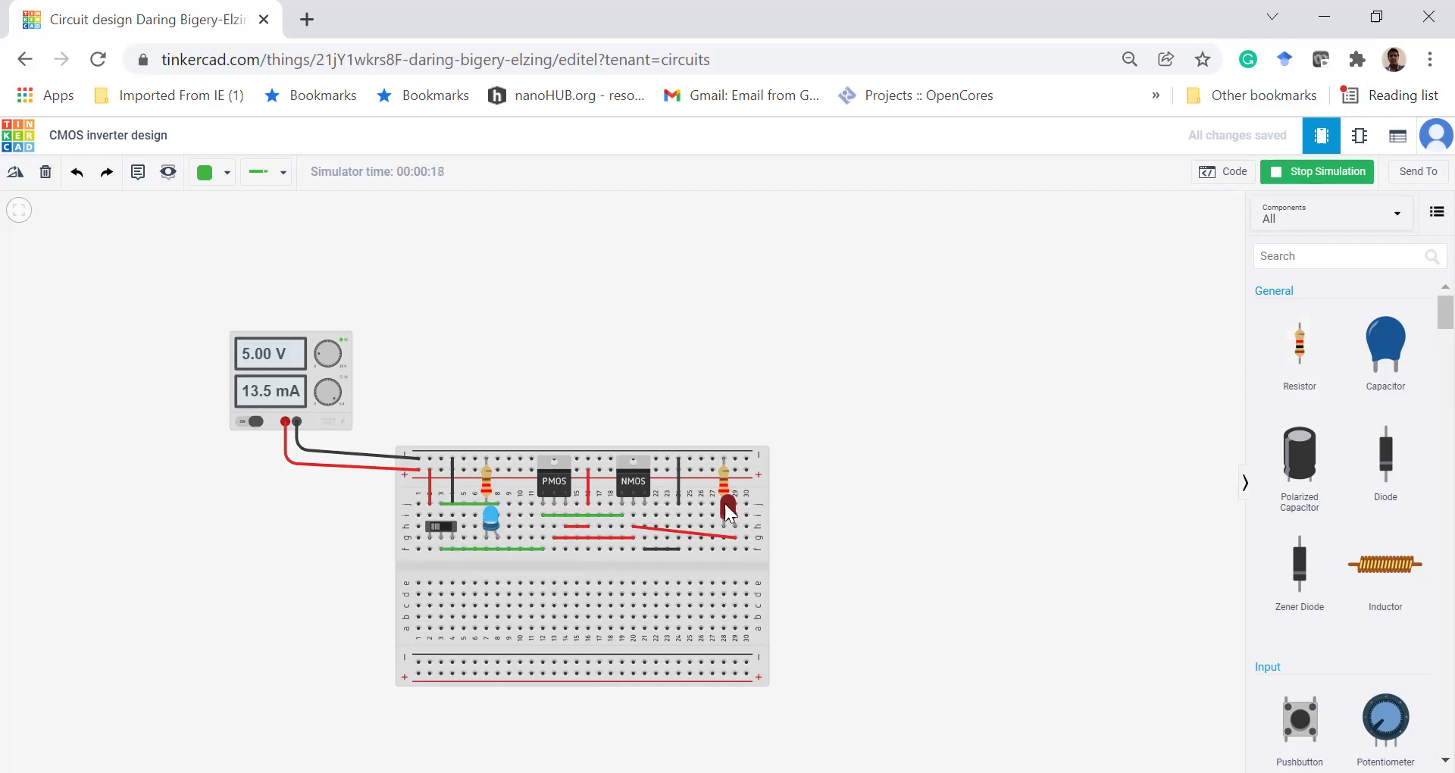
{"action": "left_click", "coordinate": [449, 525]}
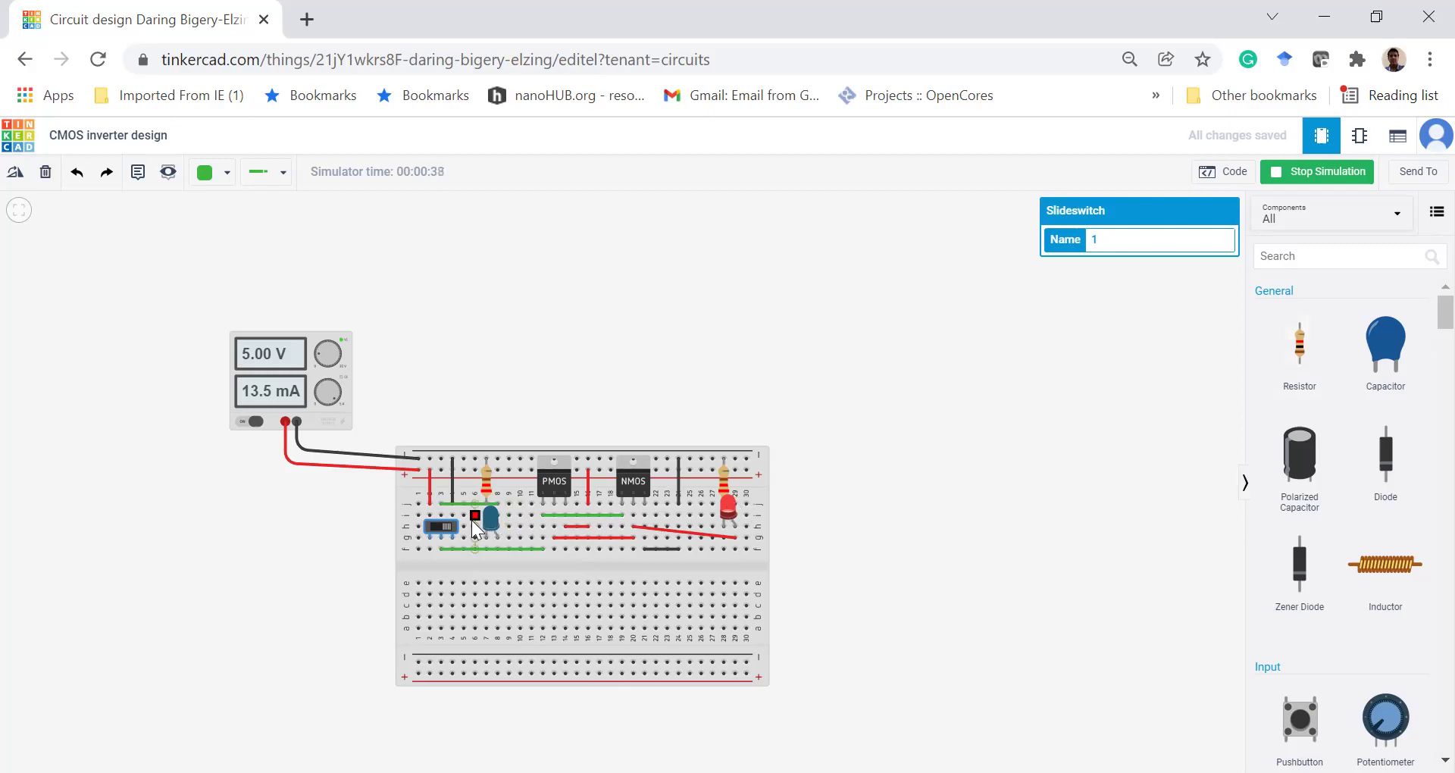
{"action": "left_click", "coordinate": [436, 526]}
{"action": "left_click", "coordinate": [441, 524]}
{"action": "left_click", "coordinate": [439, 523]}
{"action": "left_click", "coordinate": [444, 523]}
{"action": "left_click", "coordinate": [1297, 174]}
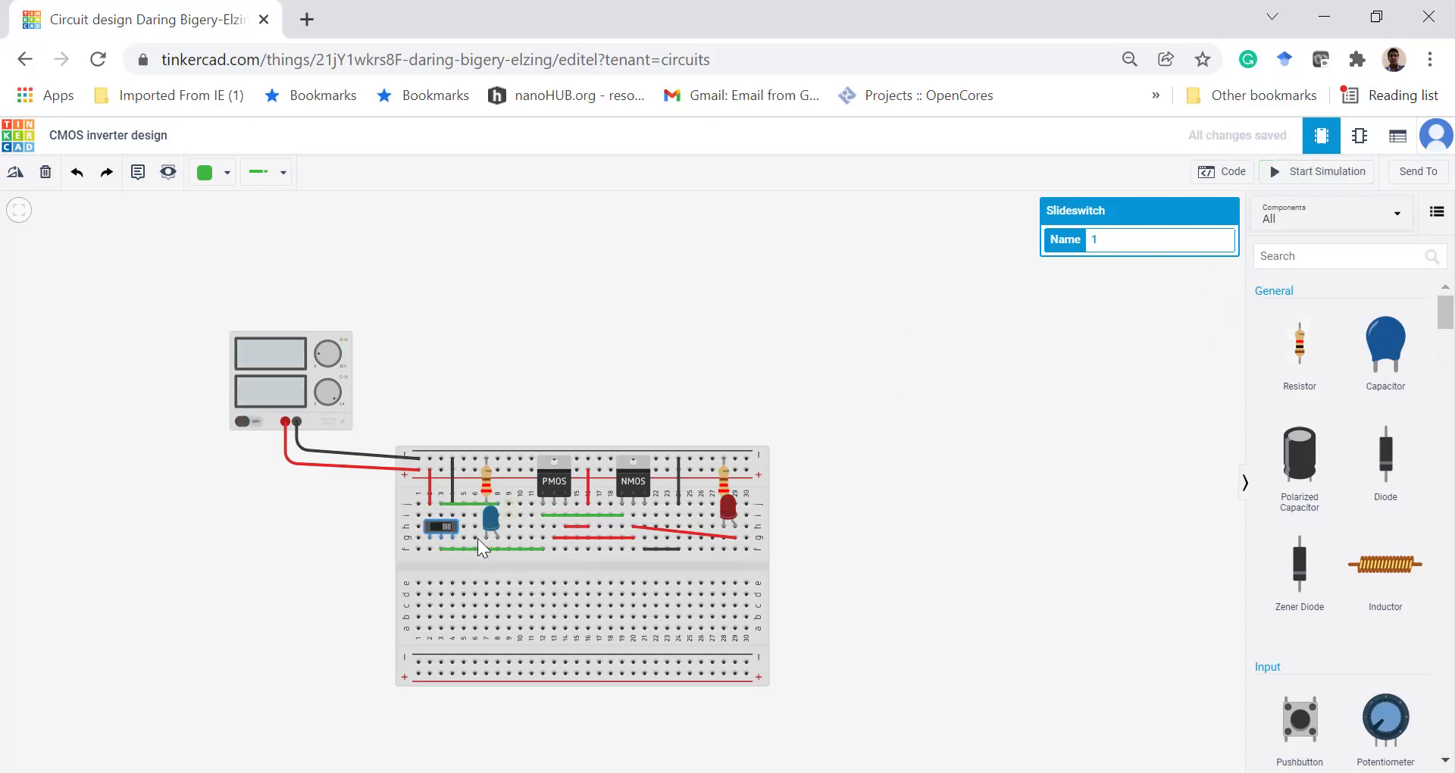